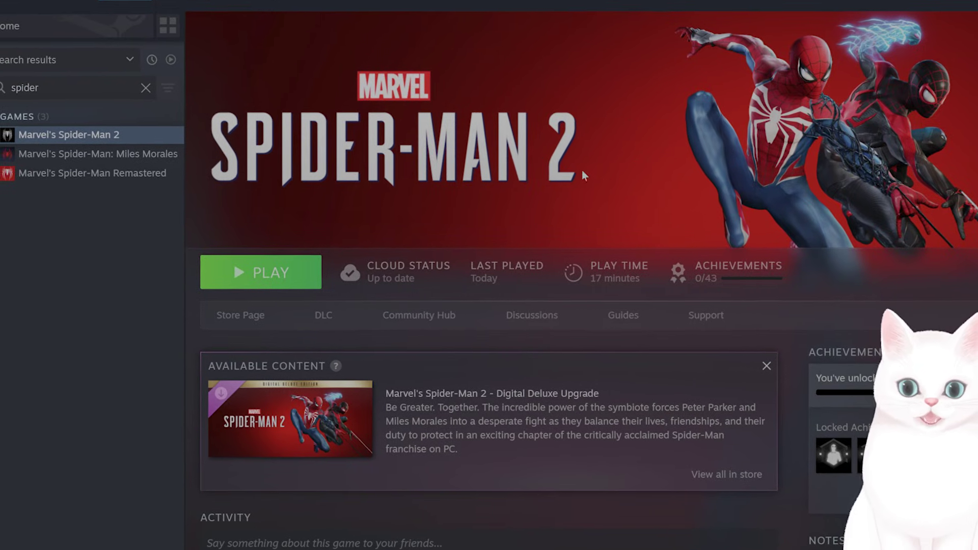
Step: Launch Marvel's Spider-Man 2 from the Steam library with the PLAY button
click(298, 283)
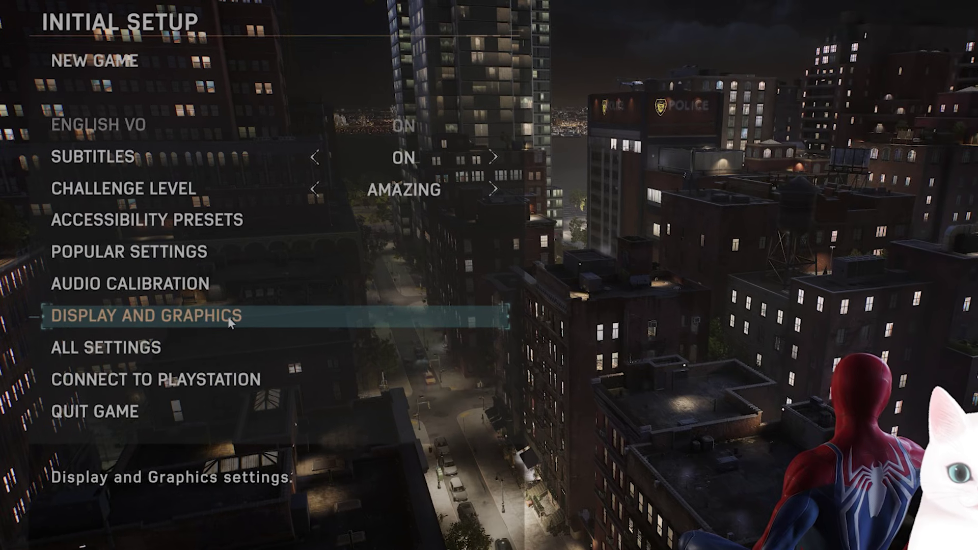
Step: In Display and Graphics, change Upscale Method from DLSS to OFF and accept the change
click(216, 257)
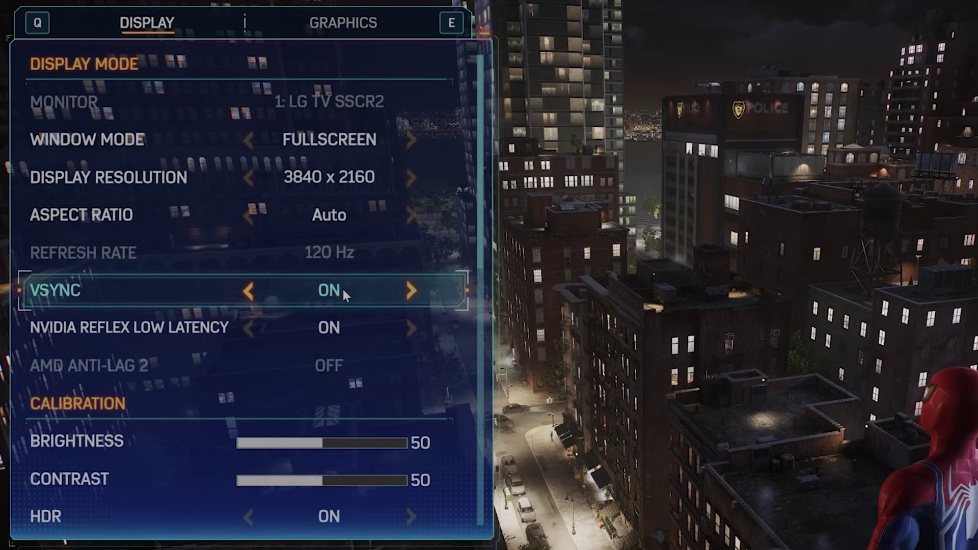
scroll(341, 287, down, 6)
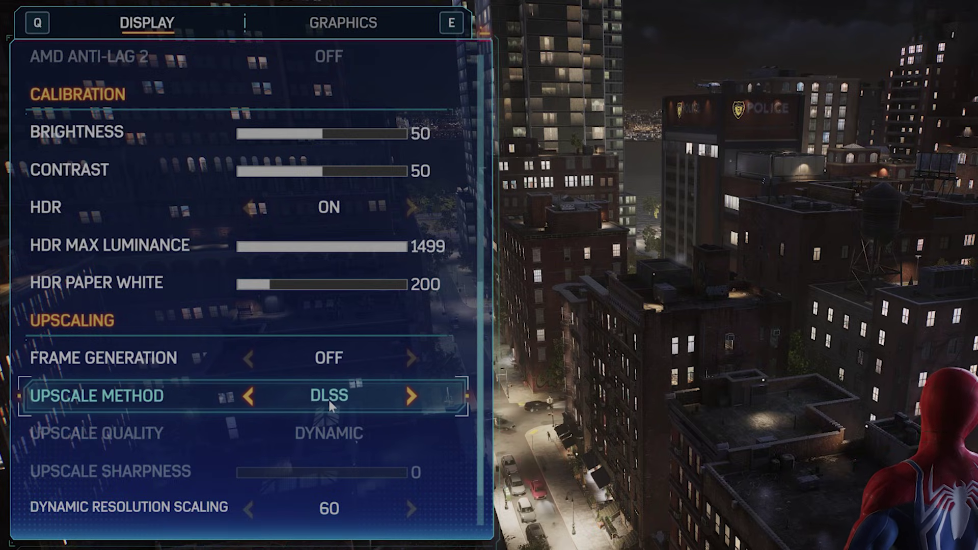
click(249, 398)
click(245, 398)
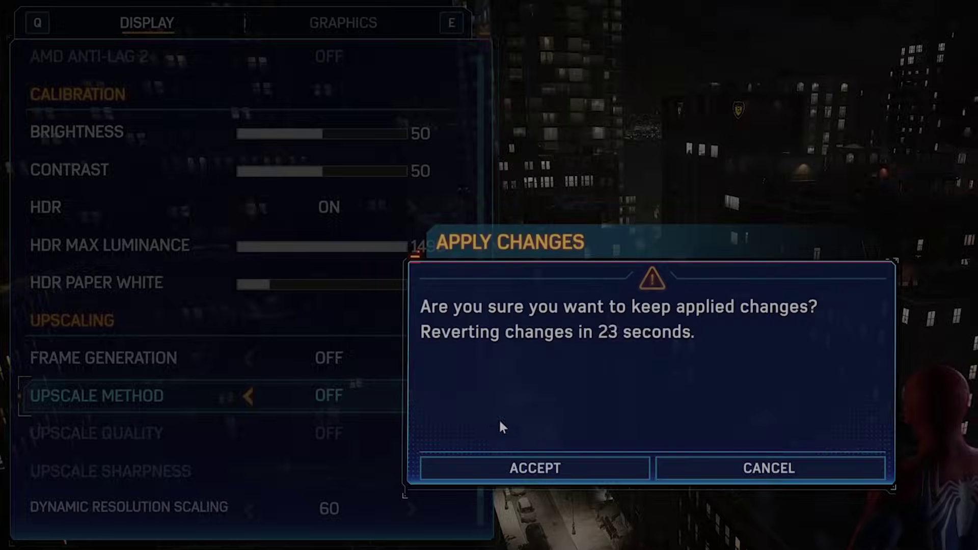
click(536, 464)
scroll(365, 414, up, 2)
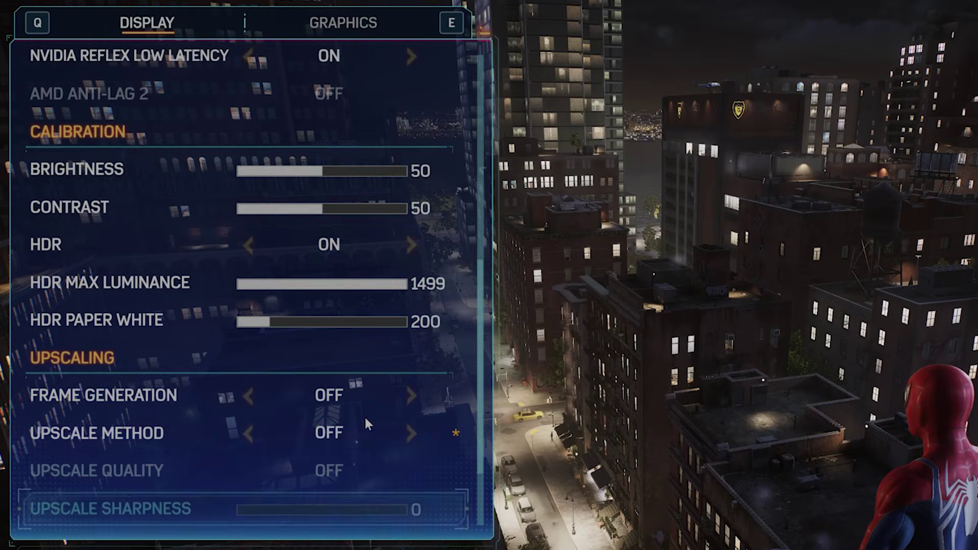
scroll(365, 414, down, 2)
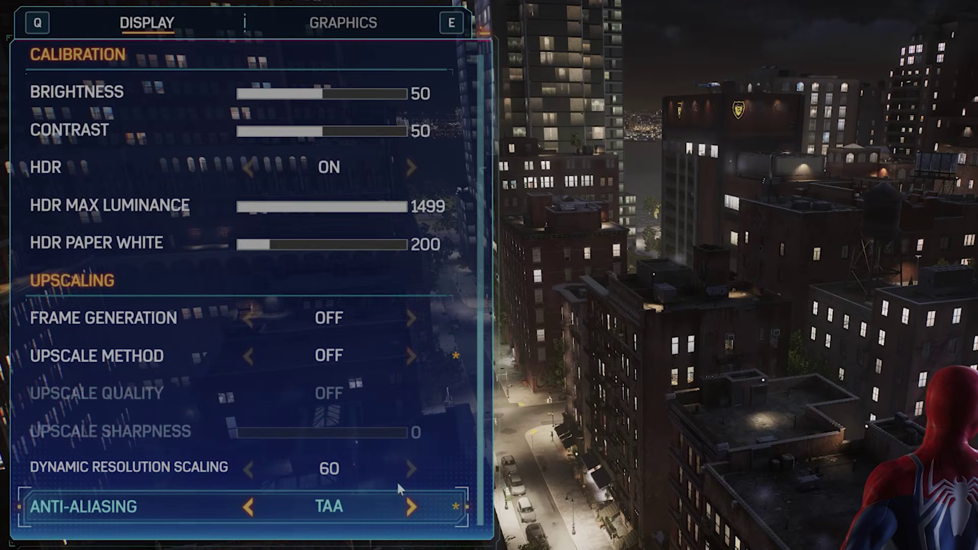
scroll(395, 480, up, 8)
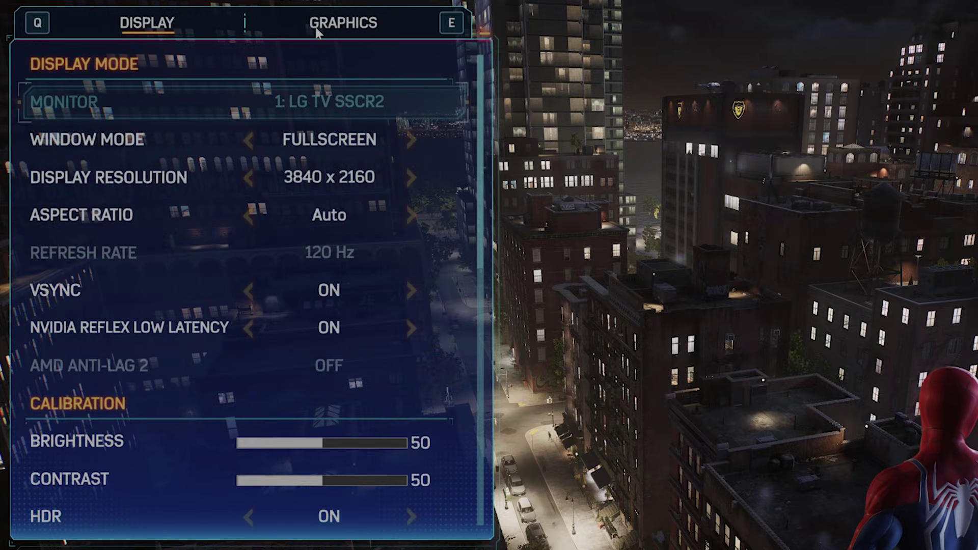
Step: On the Graphics tab, keep Texture Quality at Medium and Ambient Occlusion at SSAO
click(317, 33)
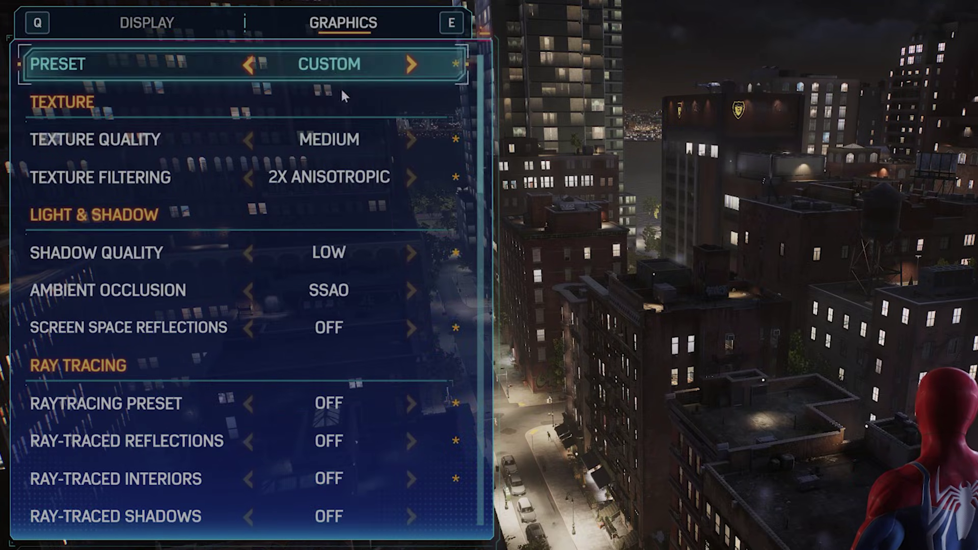
click(410, 140)
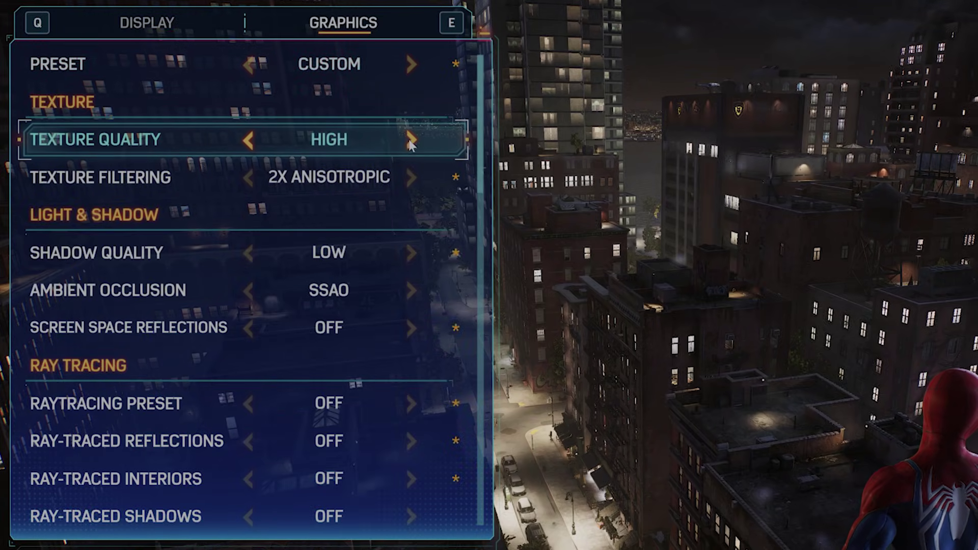
click(249, 143)
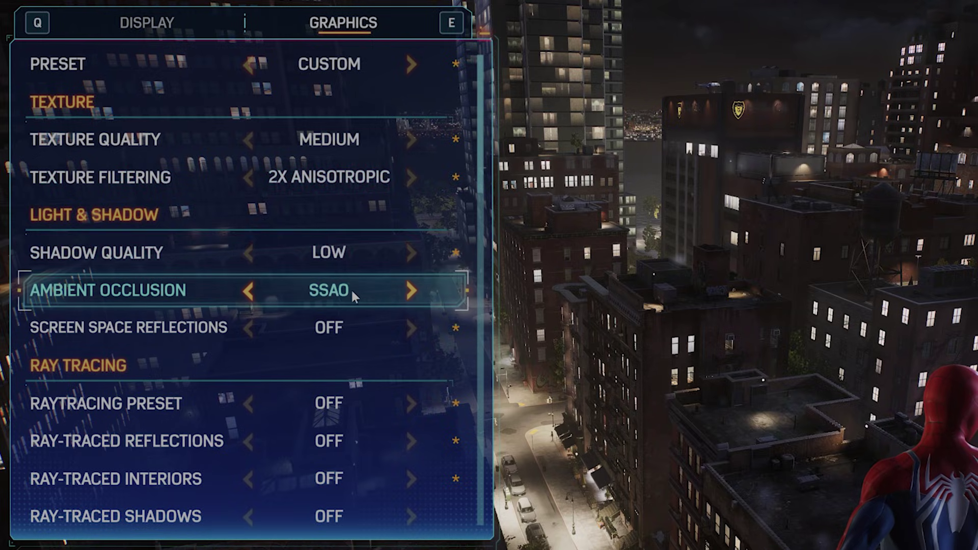
click(412, 292)
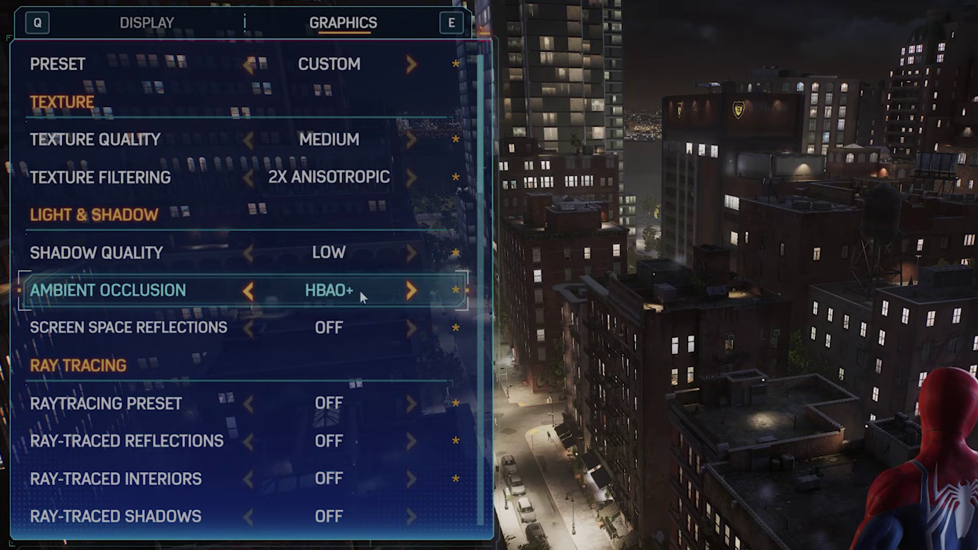
click(247, 293)
Step: Try Low and High for Screen Space Reflections, then set it back to OFF
click(410, 330)
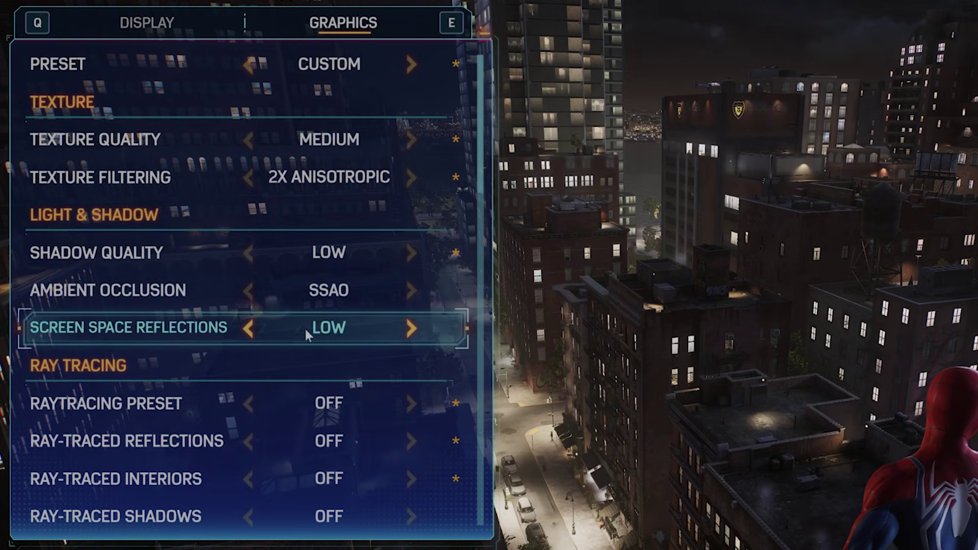
click(248, 330)
click(412, 330)
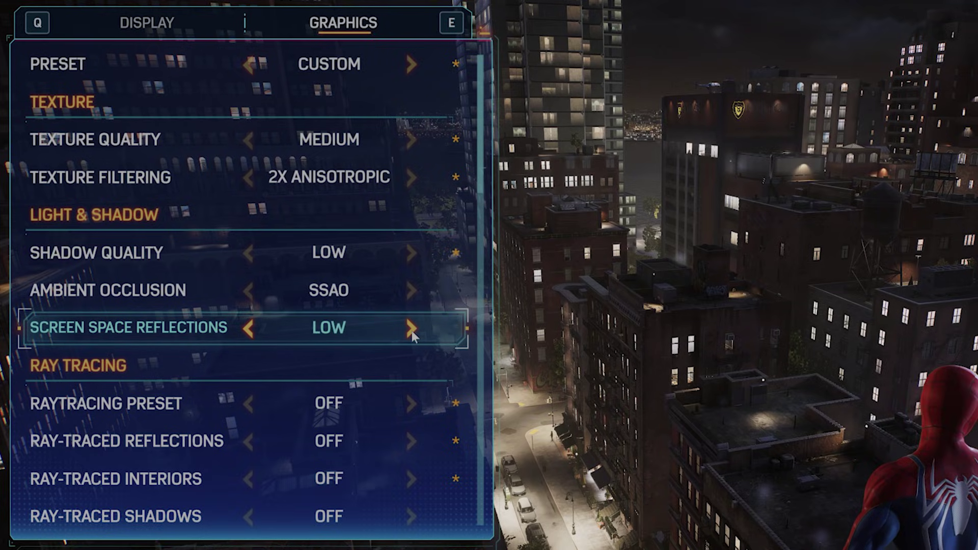
click(411, 330)
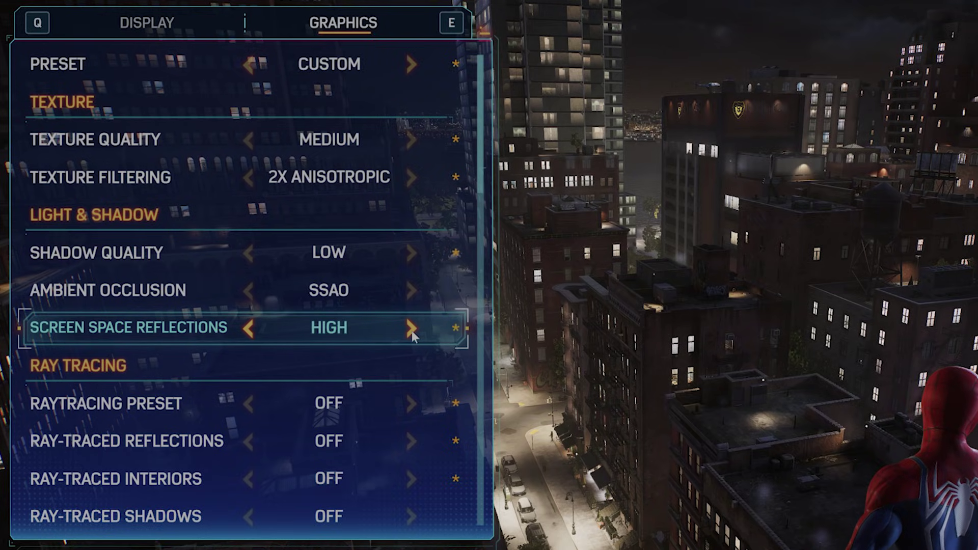
click(249, 330)
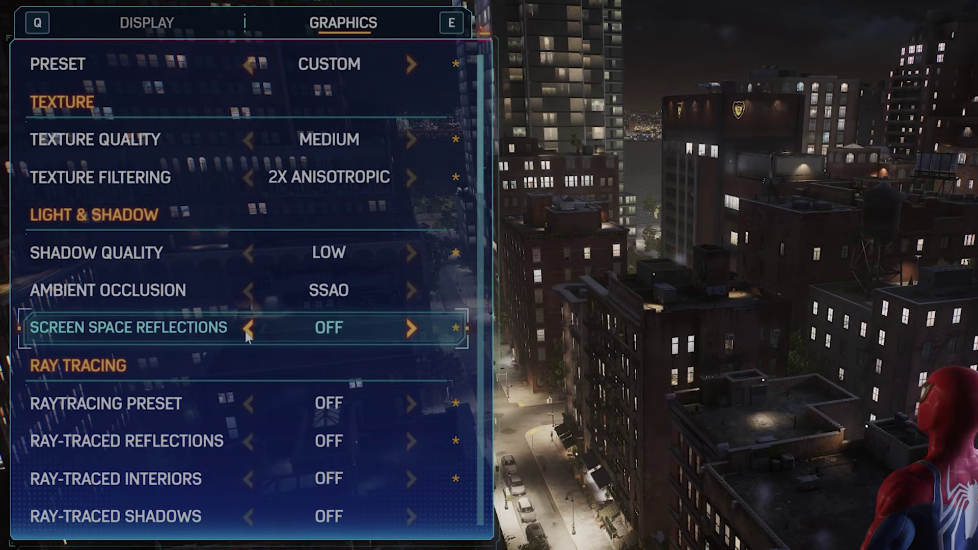
scroll(318, 332, down, 2)
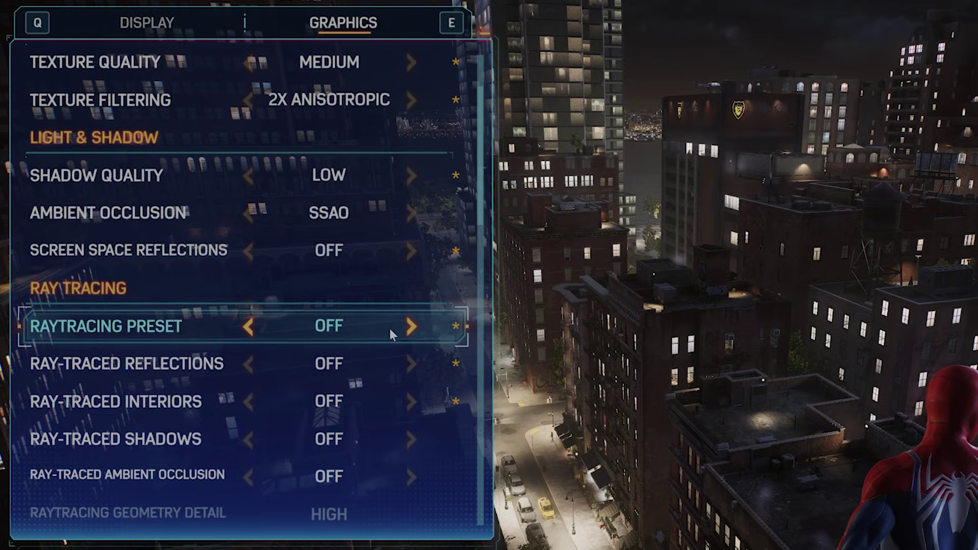
scroll(410, 328, down, 1)
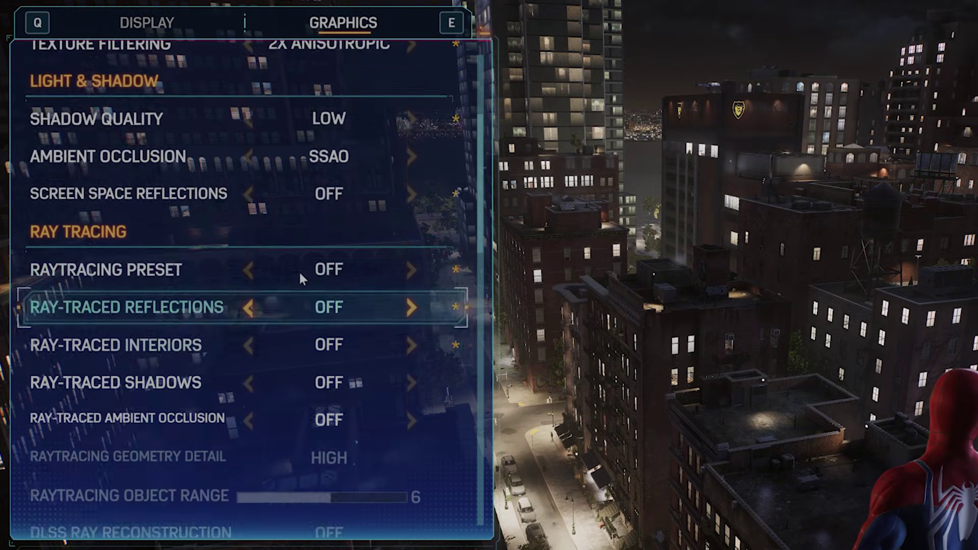
scroll(387, 316, up, 1)
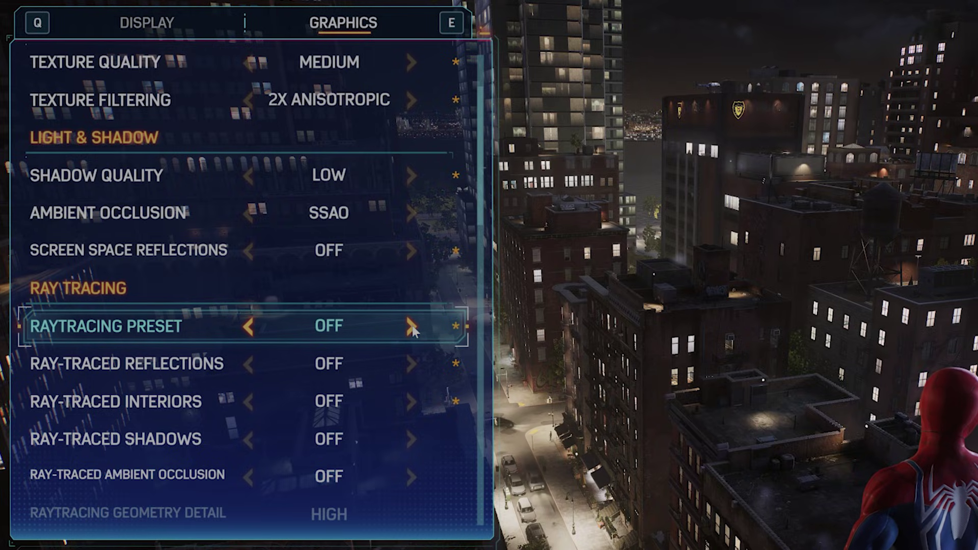
scroll(338, 301, down, 2)
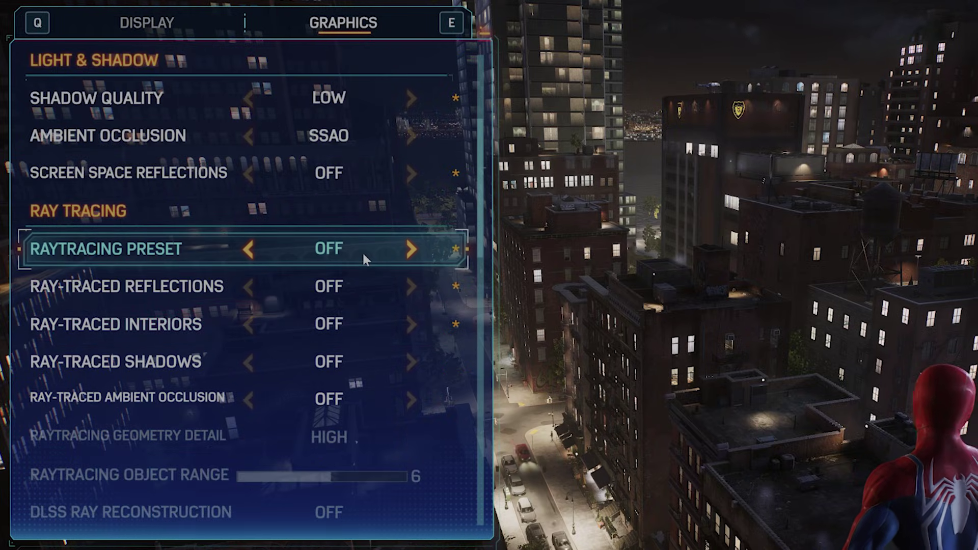
scroll(408, 282, up, 2)
scroll(410, 320, down, 2)
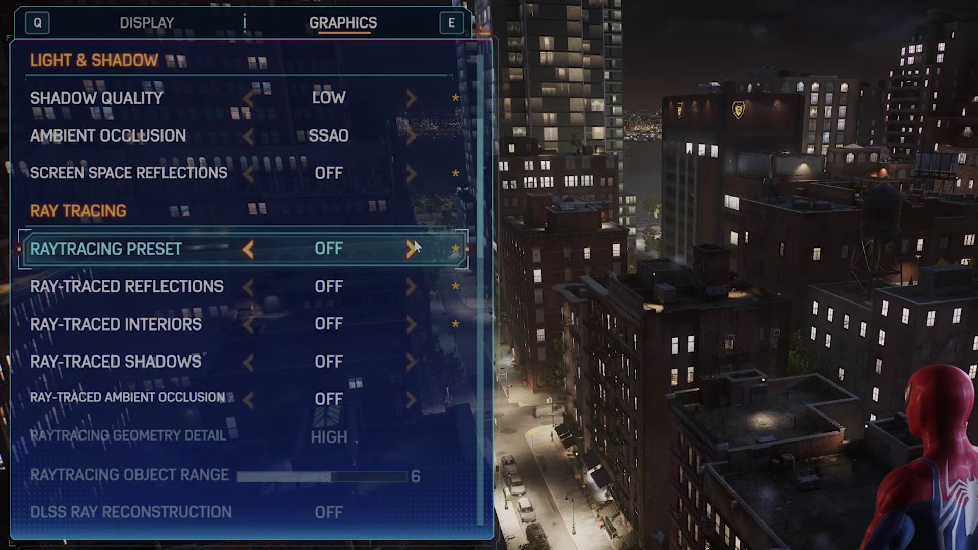
click(410, 253)
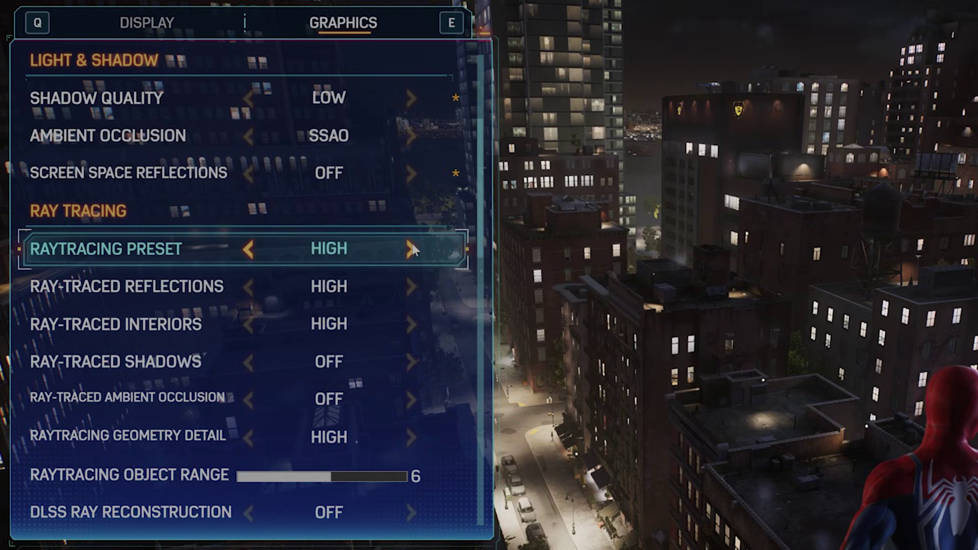
click(249, 249)
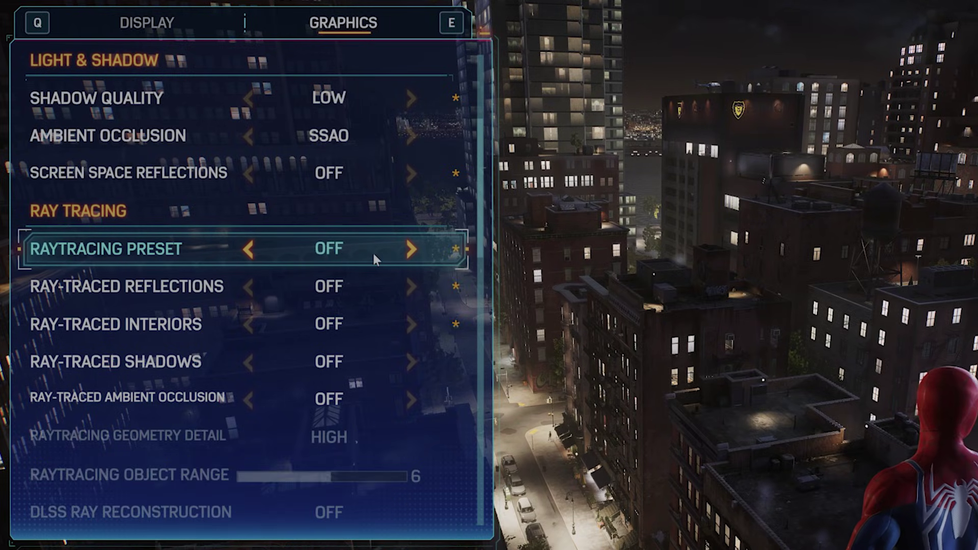
Step: Set Traffic Density to Low after trying Medium and High
scroll(372, 253, down, 4)
scroll(373, 254, down, 6)
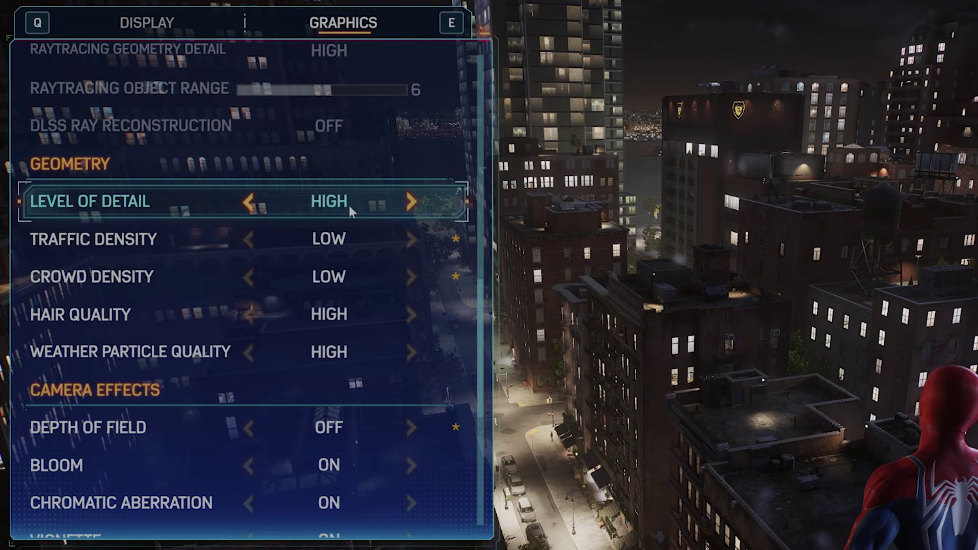
click(411, 241)
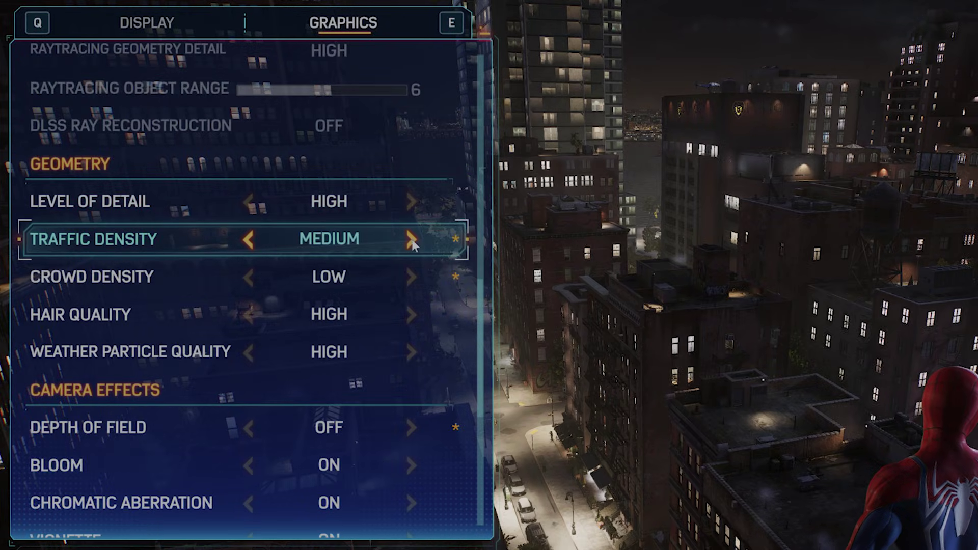
click(411, 240)
click(248, 241)
click(248, 240)
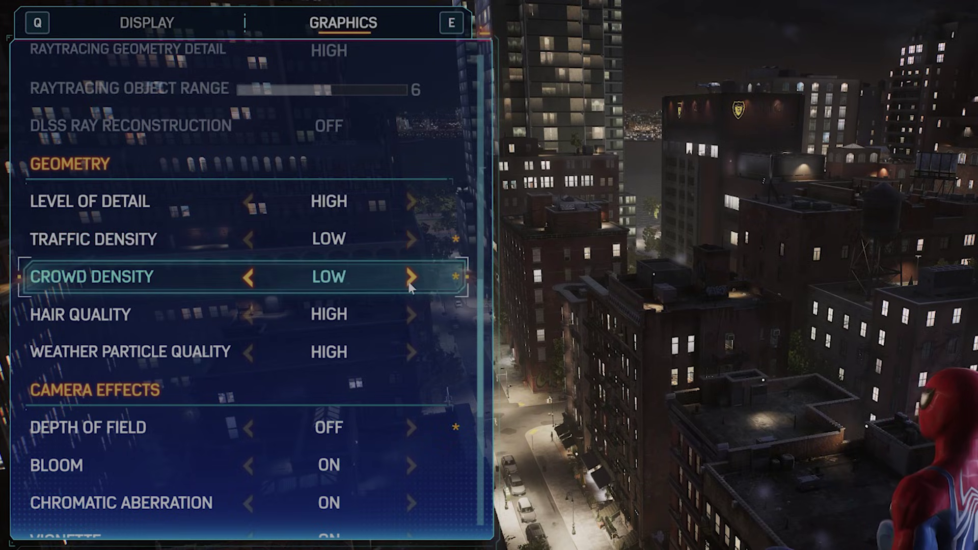
Step: Drag Motion Blur Strength back to 0 and set Film Grain Strength to 0
scroll(403, 281, down, 6)
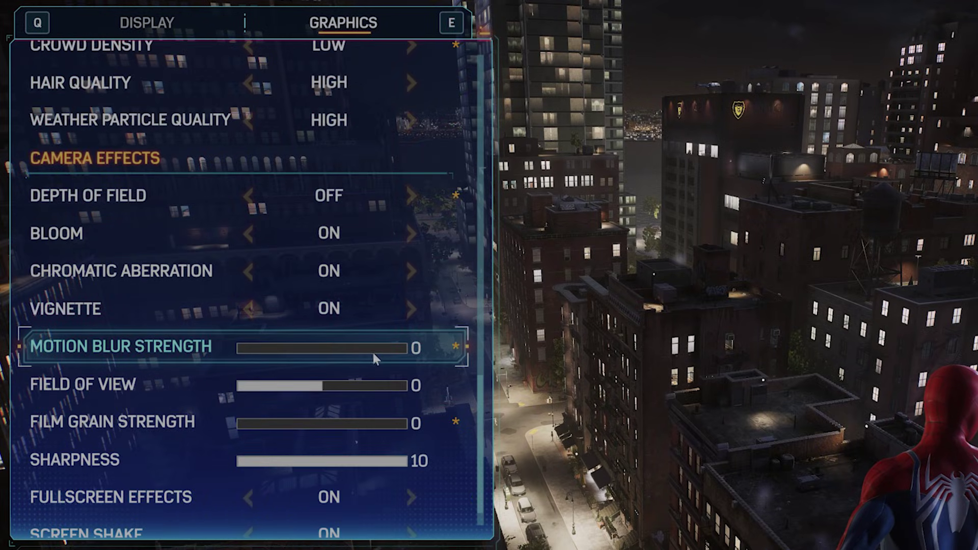
drag(284, 347, 394, 350)
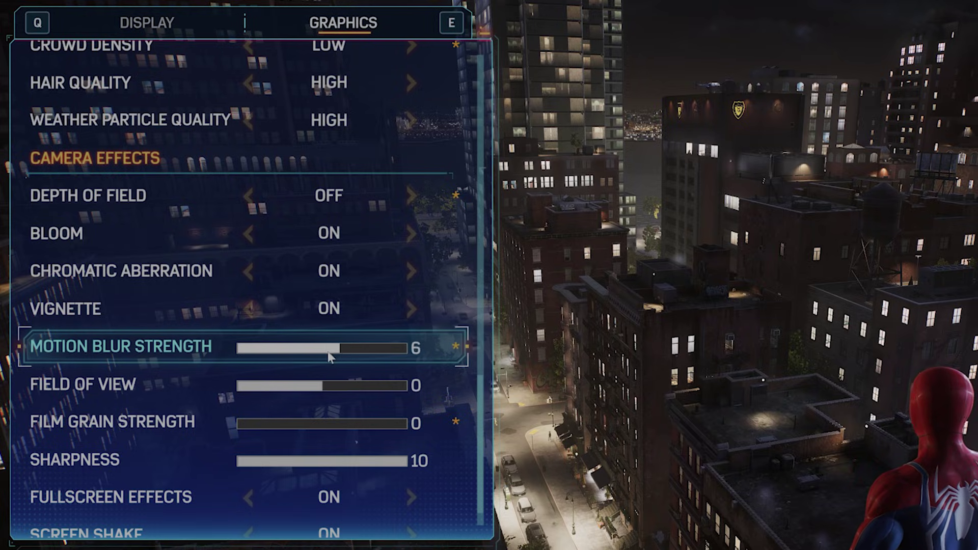
drag(269, 352, 206, 347)
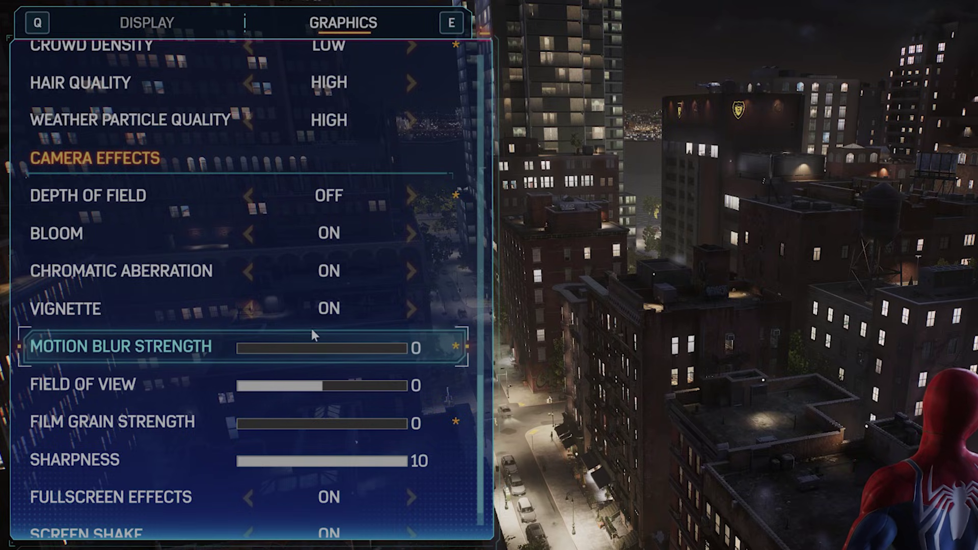
scroll(310, 324, down, 1)
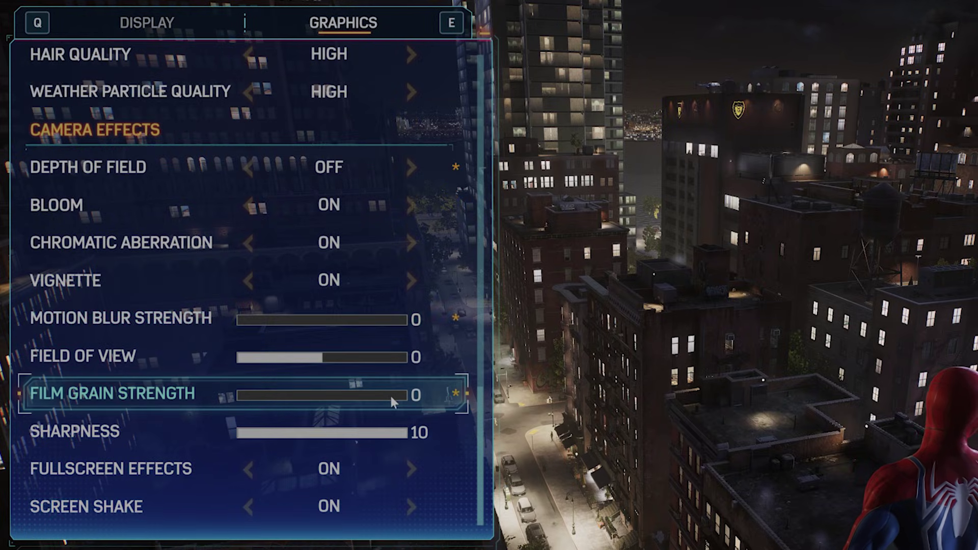
drag(390, 393, 226, 396)
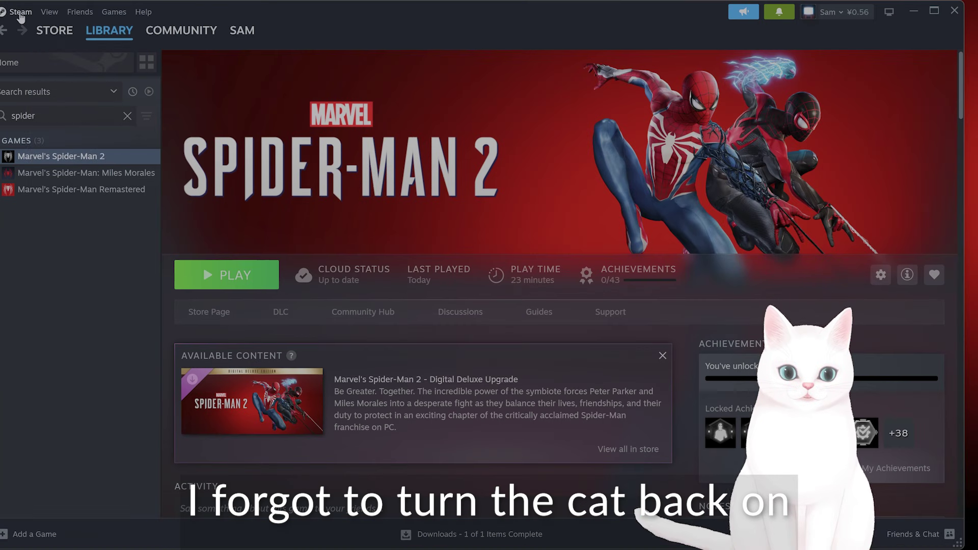
Step: Confirm the In Game Steam Overlay is disabled in Steam Settings, then close the window
click(18, 9)
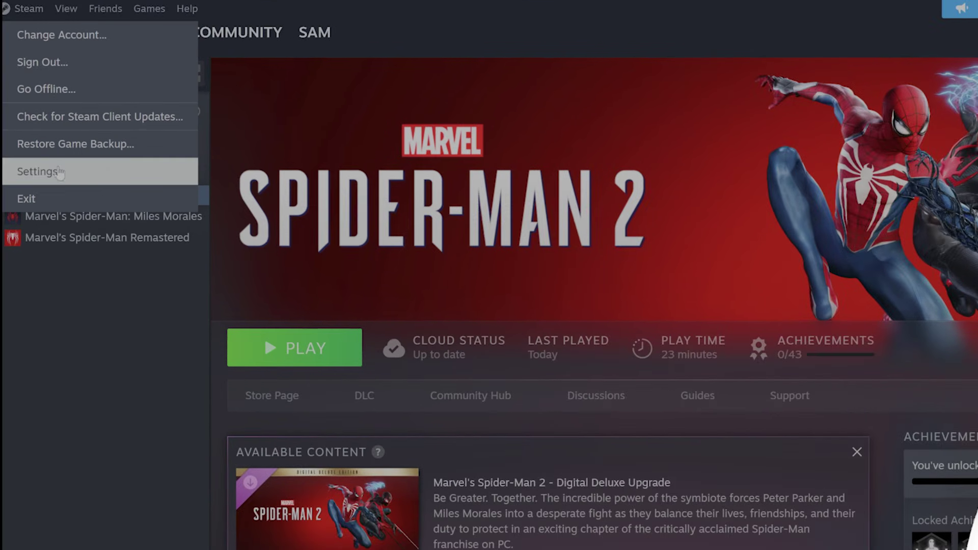
click(31, 159)
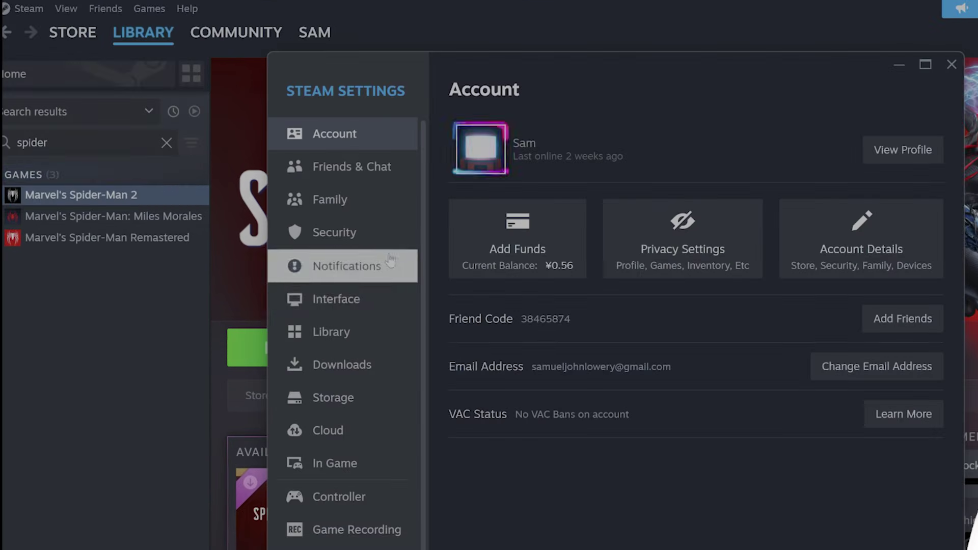
click(384, 466)
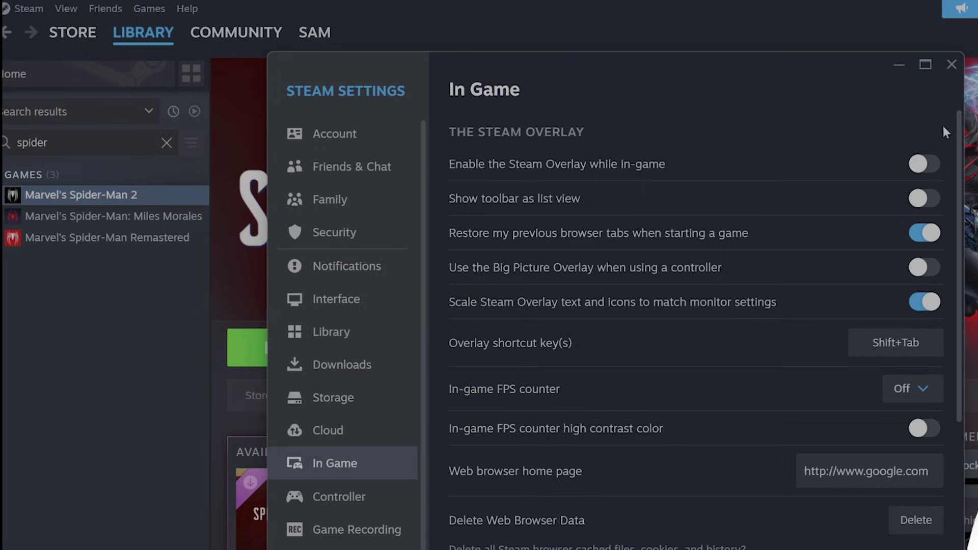
click(950, 67)
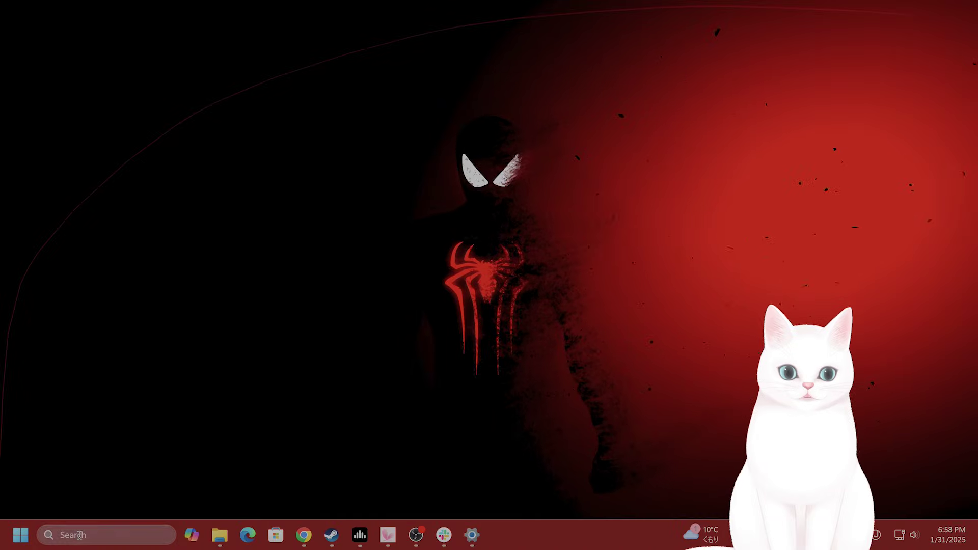
Step: Open the NVIDIA app, confirm the driver is current and the overlay is off, then minimize it
click(82, 533)
text(nvidia)
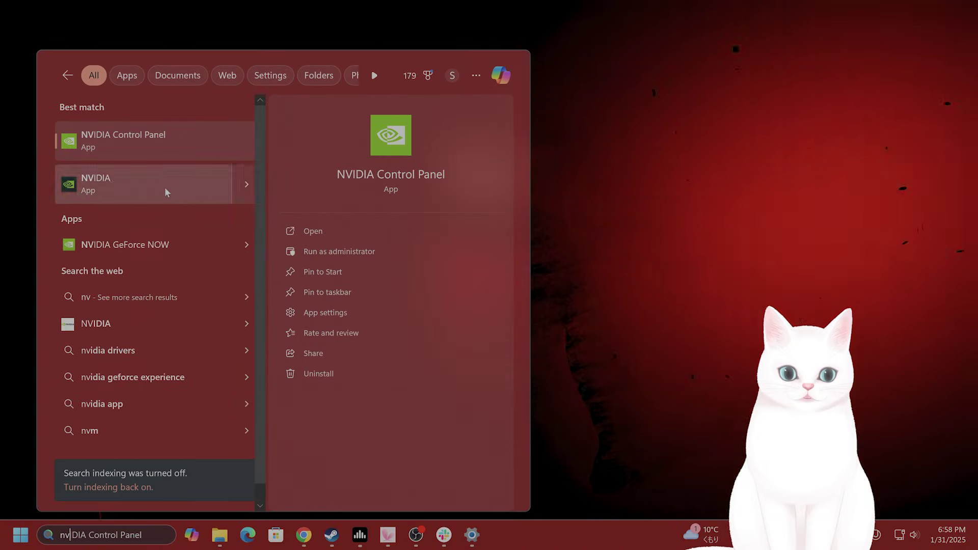
click(165, 185)
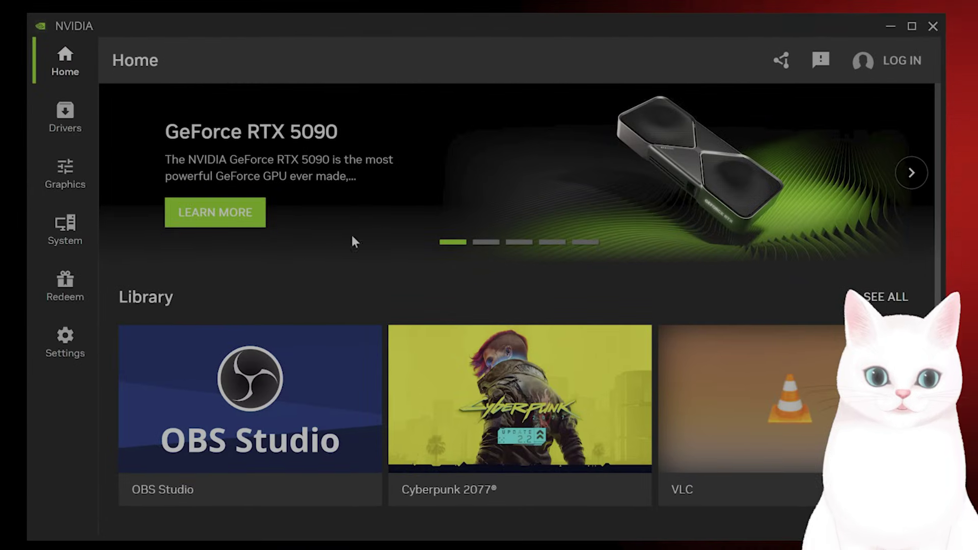
click(64, 116)
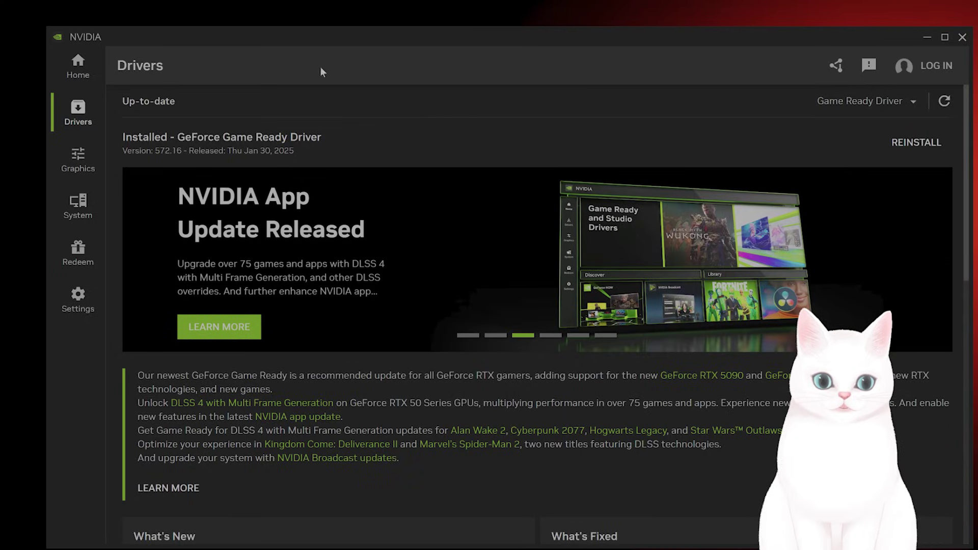
click(83, 306)
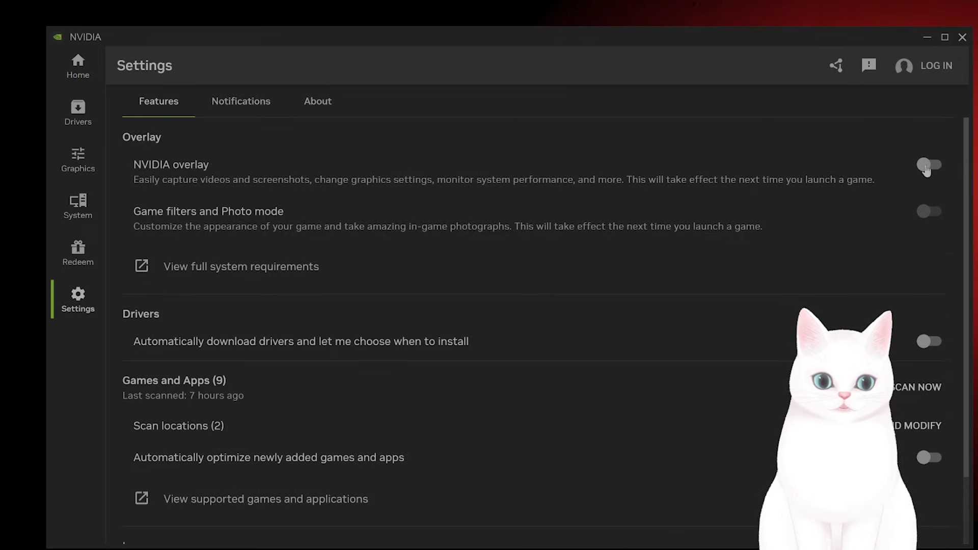
click(924, 38)
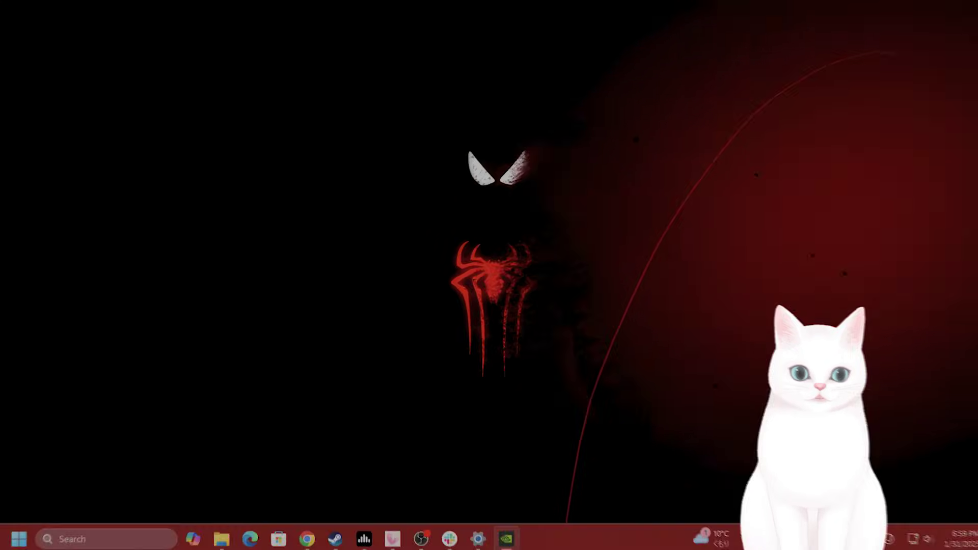
Step: Open Marvel's Spider-Man 2's Steam Properties on the Installed Files page
click(330, 535)
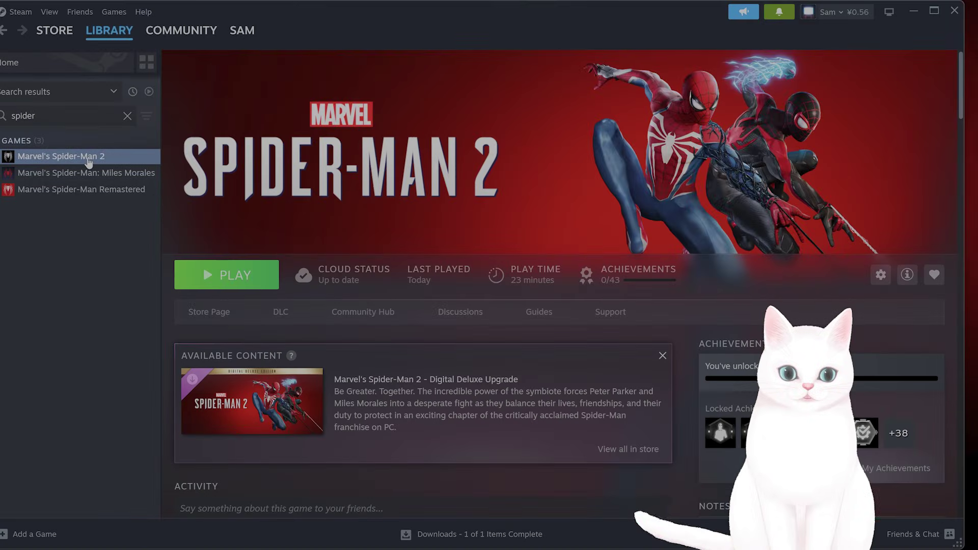
right_click(88, 161)
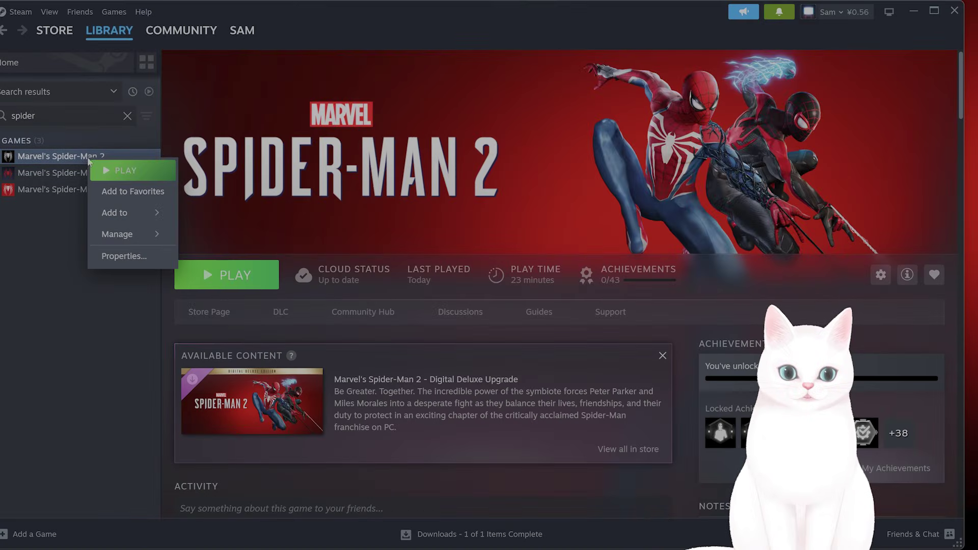
click(125, 258)
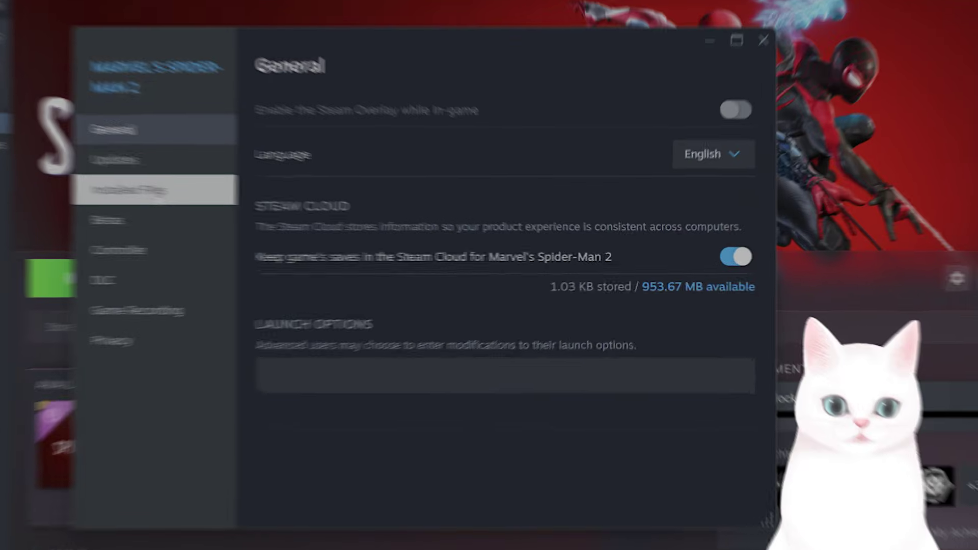
click(248, 205)
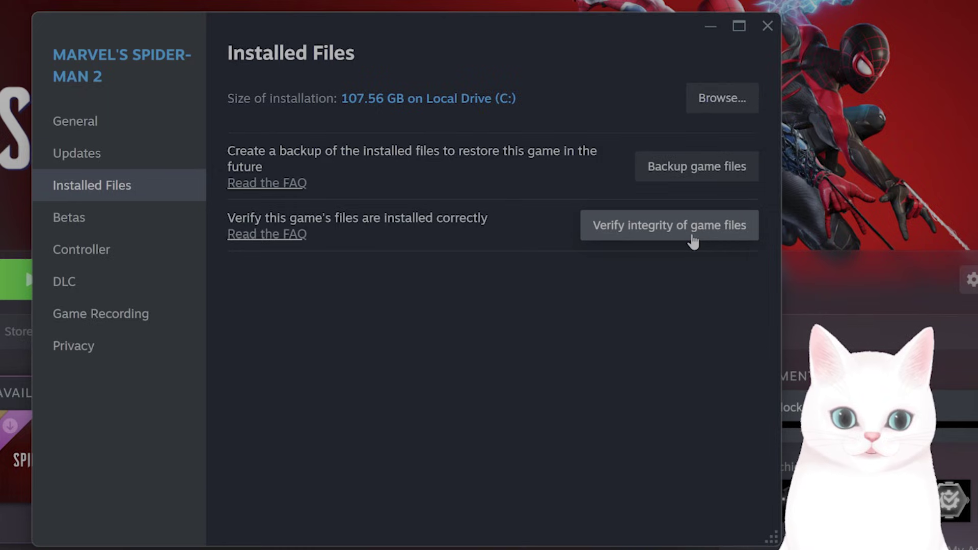
Step: Close the game's properties, minimize Steam, and open Windows Settings by searching 'settings'
click(768, 26)
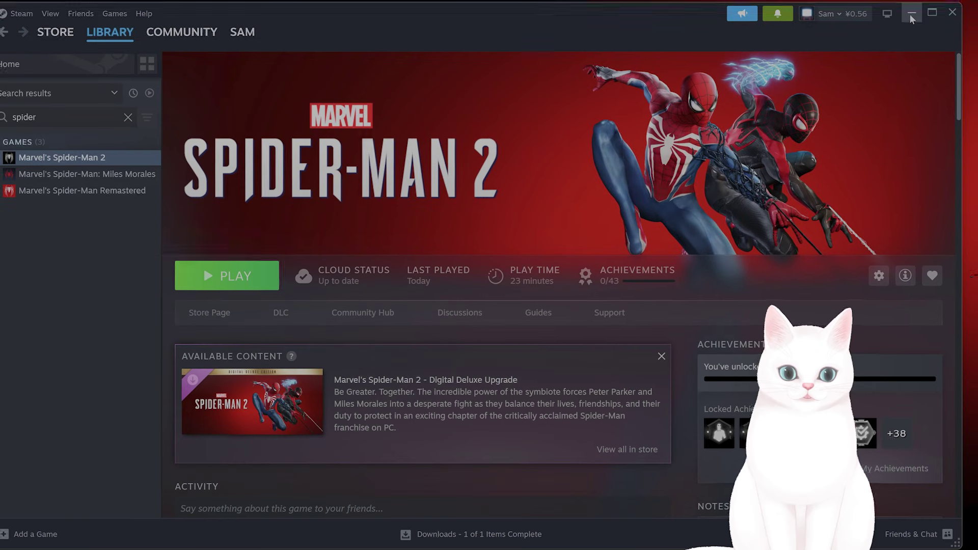
click(909, 14)
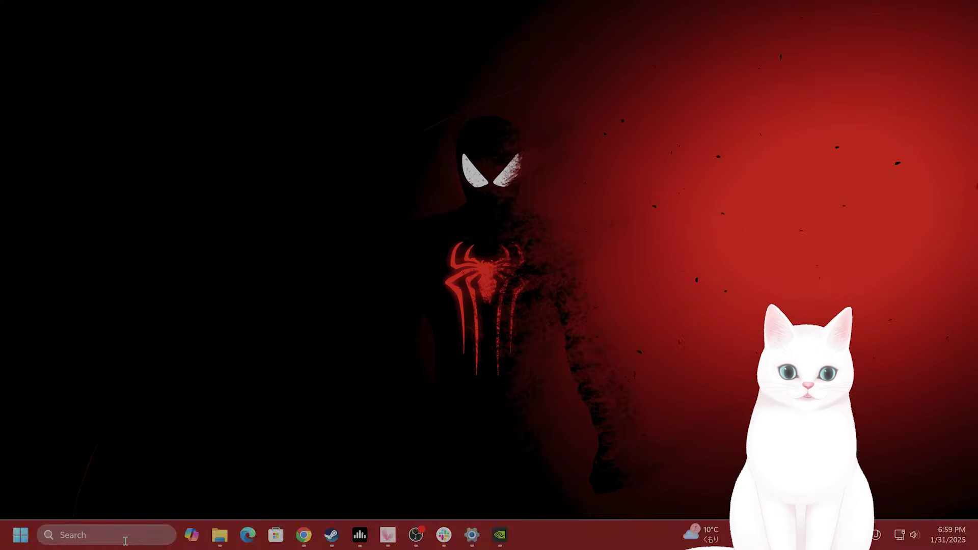
click(125, 542)
text(settings)
click(135, 140)
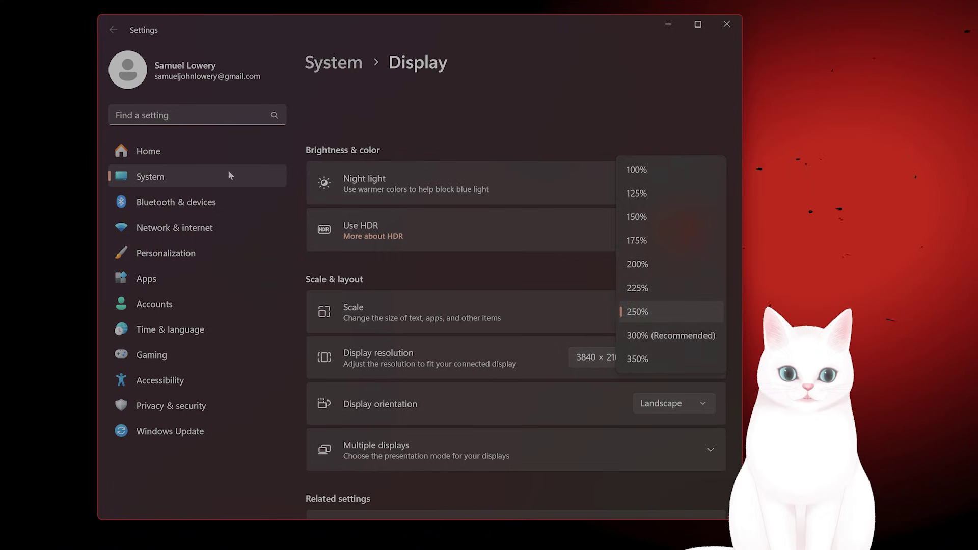
Step: Keep 250% scale and navigate to System > Display > Graphics
click(511, 107)
scroll(496, 221, down, 4)
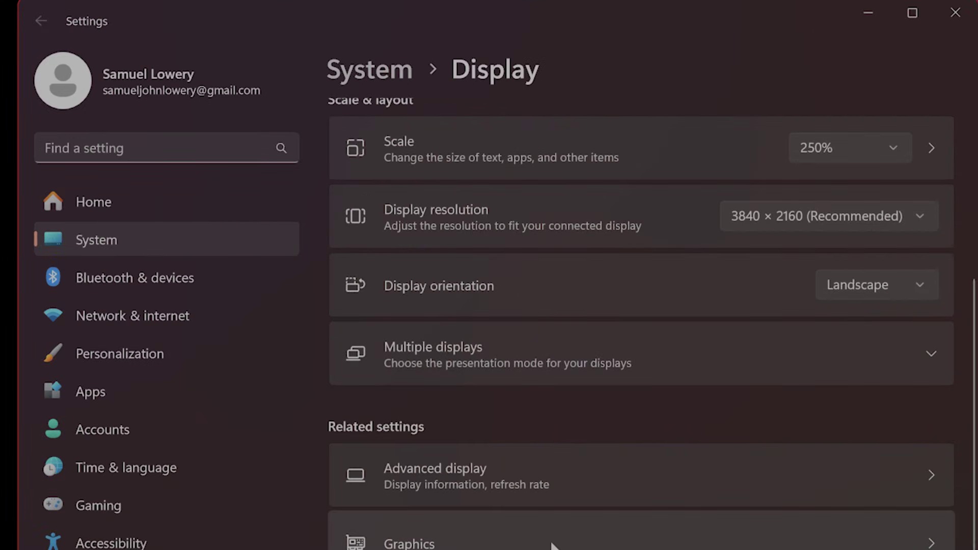
scroll(560, 509, up, 5)
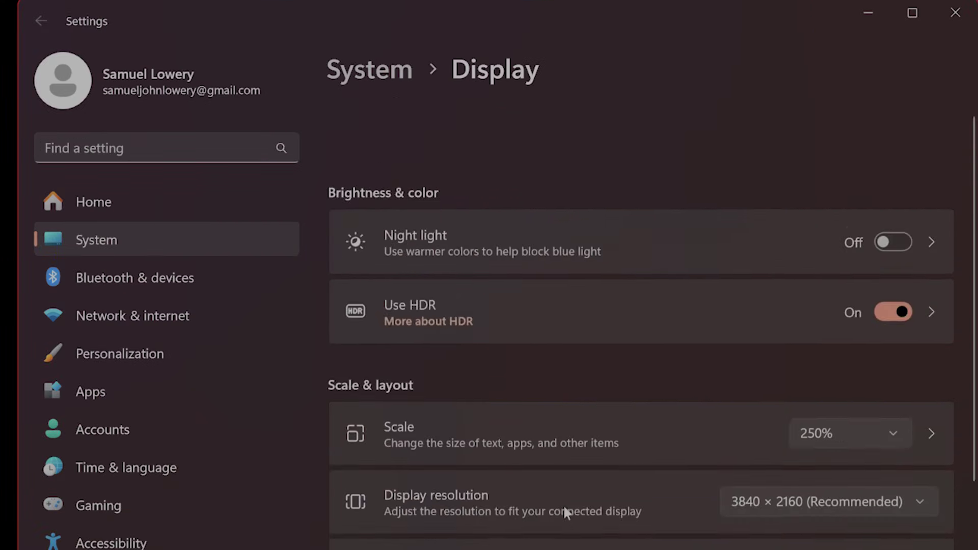
click(384, 71)
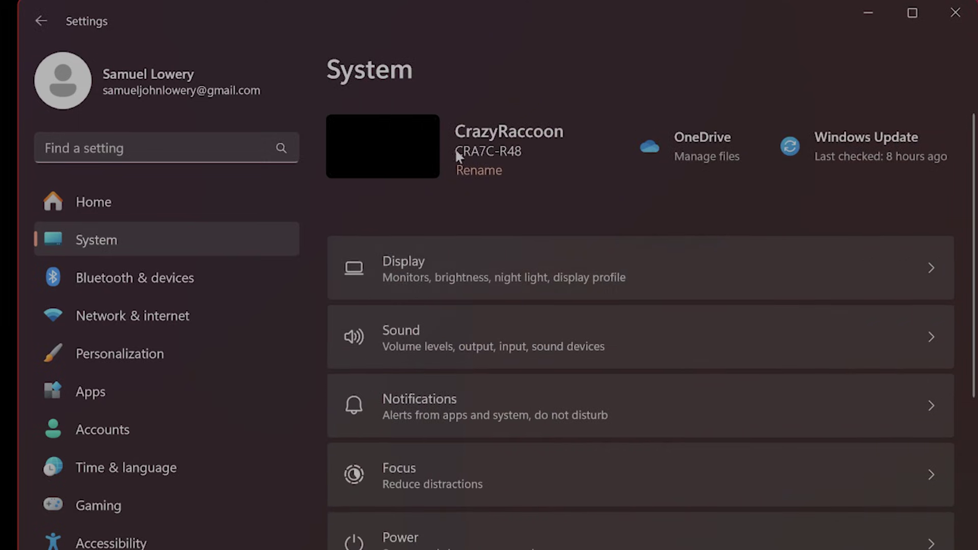
click(465, 274)
scroll(526, 275, down, 6)
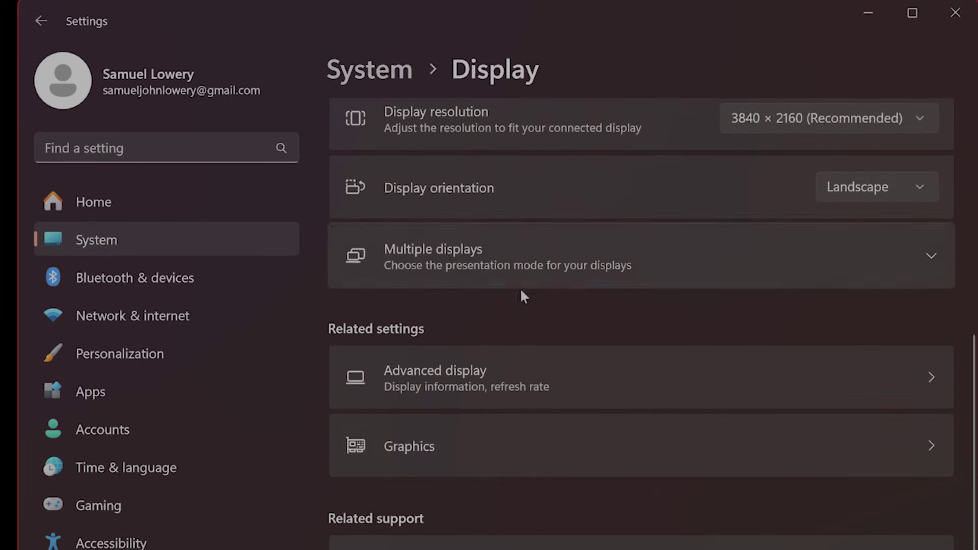
click(527, 448)
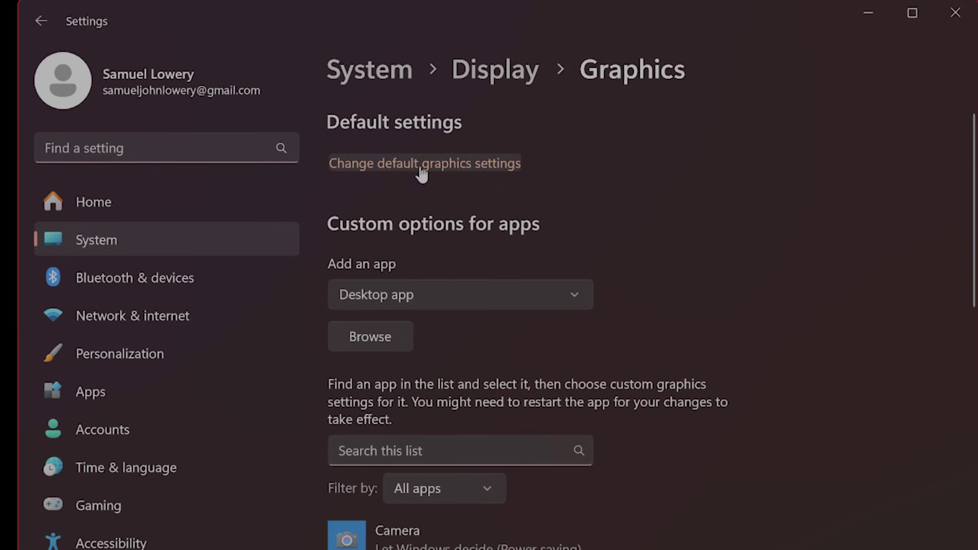
Step: Verify hardware-accelerated GPU scheduling is On in default graphics settings, then return to Graphics
click(447, 174)
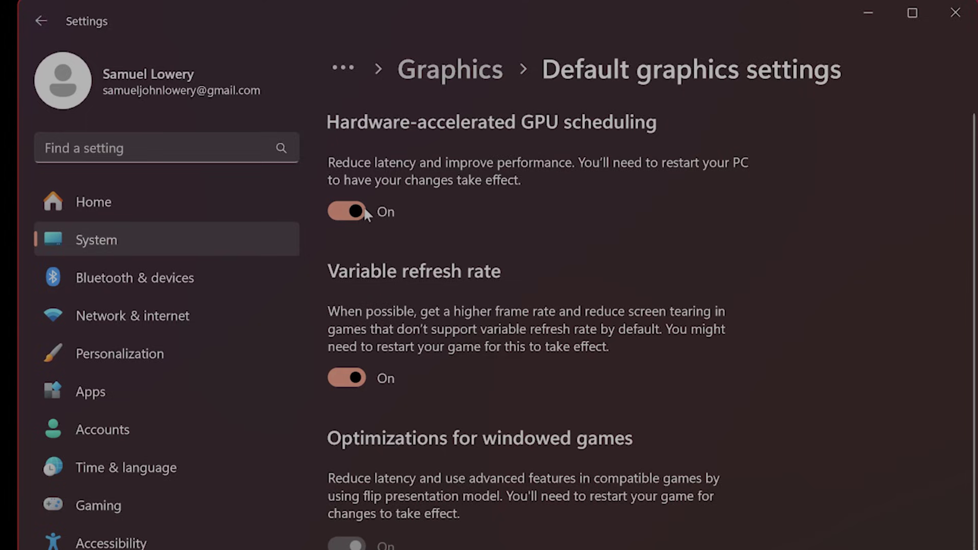
click(40, 19)
scroll(632, 368, down, 5)
scroll(632, 368, up, 5)
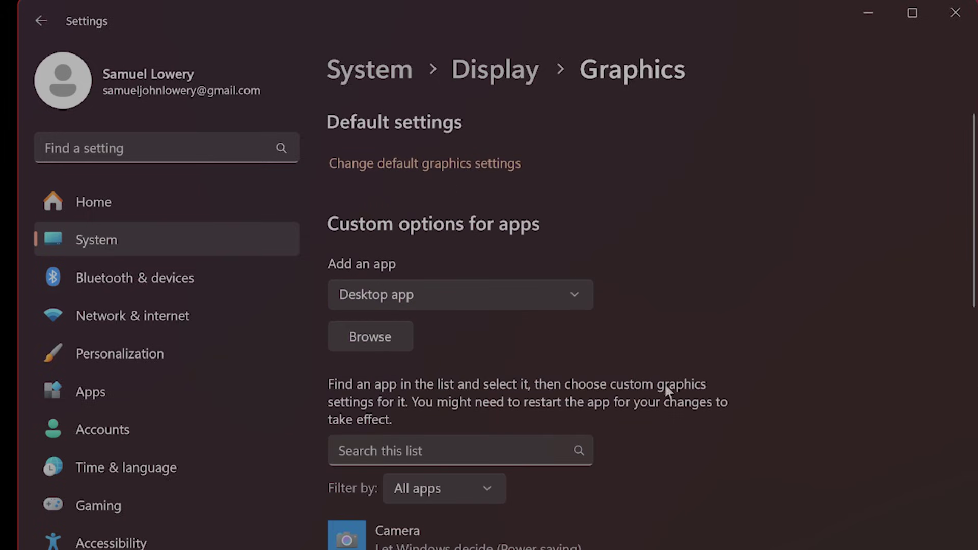
Step: Search the graphics app list for 'spider', then clear the search
scroll(763, 361, down, 5)
scroll(687, 372, up, 5)
click(558, 453)
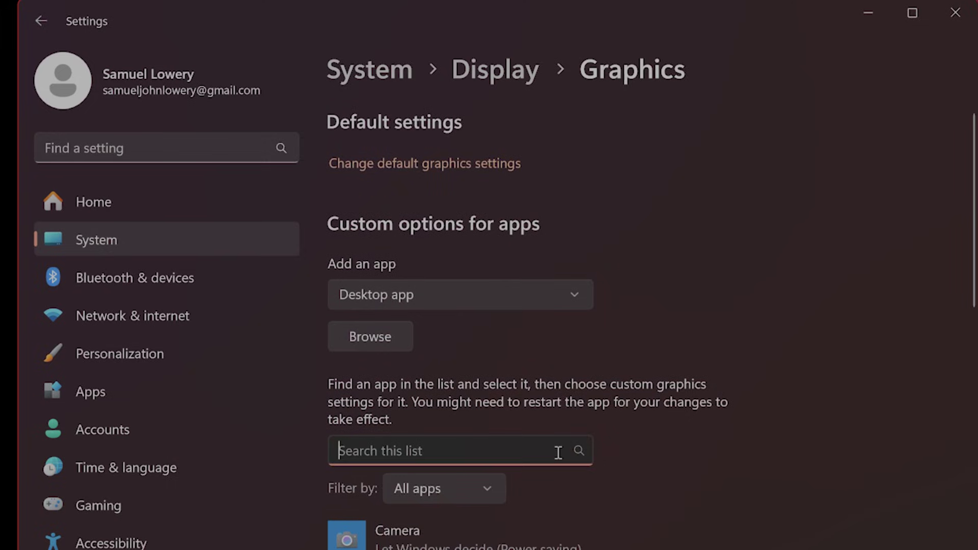
text(spider)
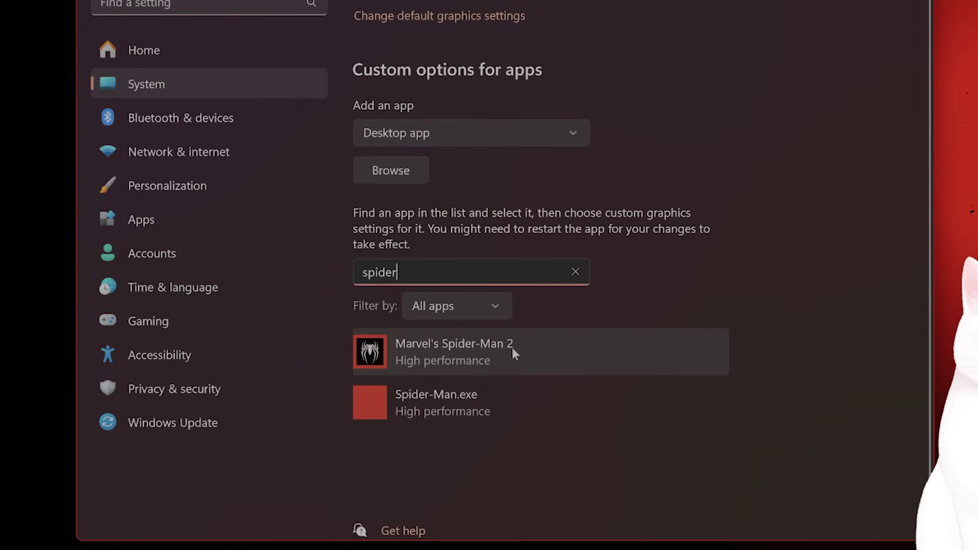
drag(509, 270, 255, 259)
key(BackSpace)
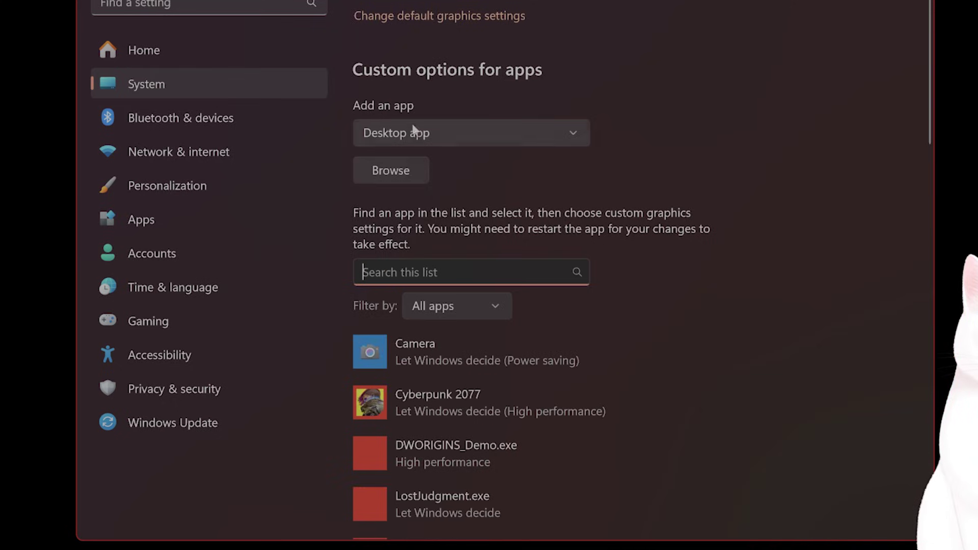
Step: Keep Desktop app as the app type and browse for a program file to add
click(456, 126)
click(458, 131)
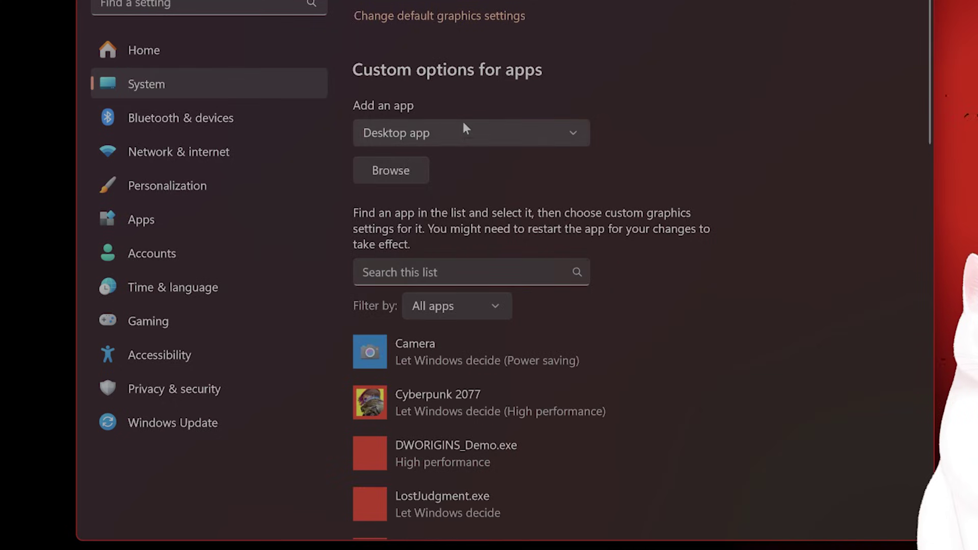
click(407, 170)
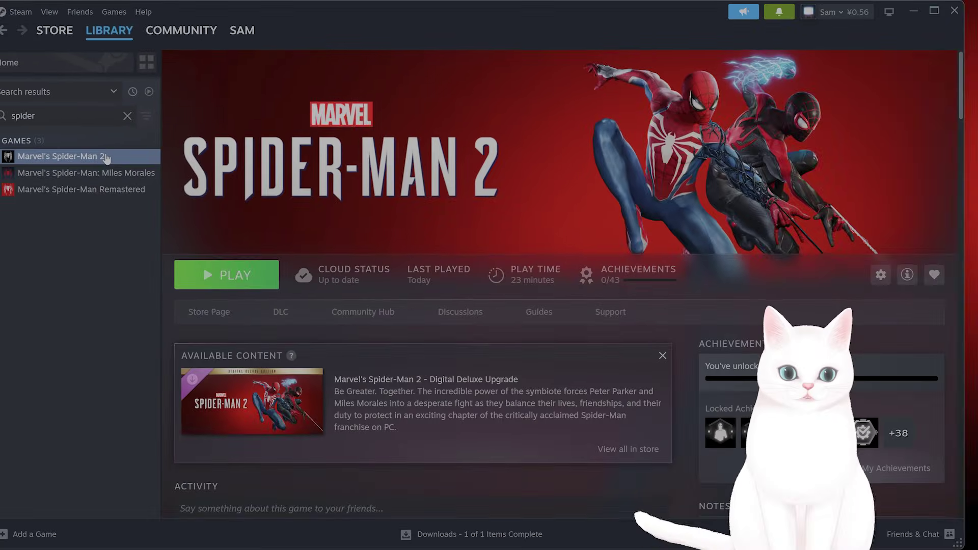
Step: Open Marvel's Spider-Man 2's Properties in Steam on the Installed Files page
right_click(48, 203)
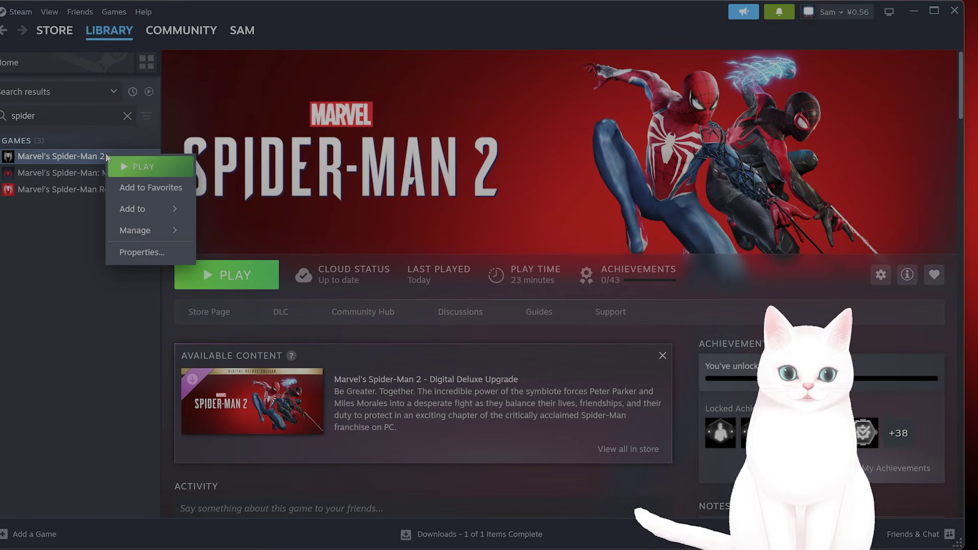
click(162, 253)
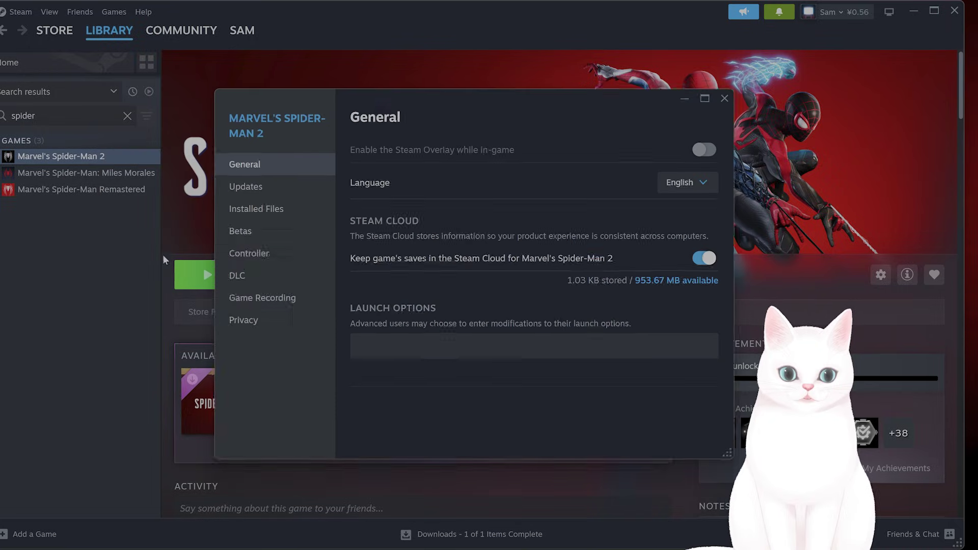
click(296, 214)
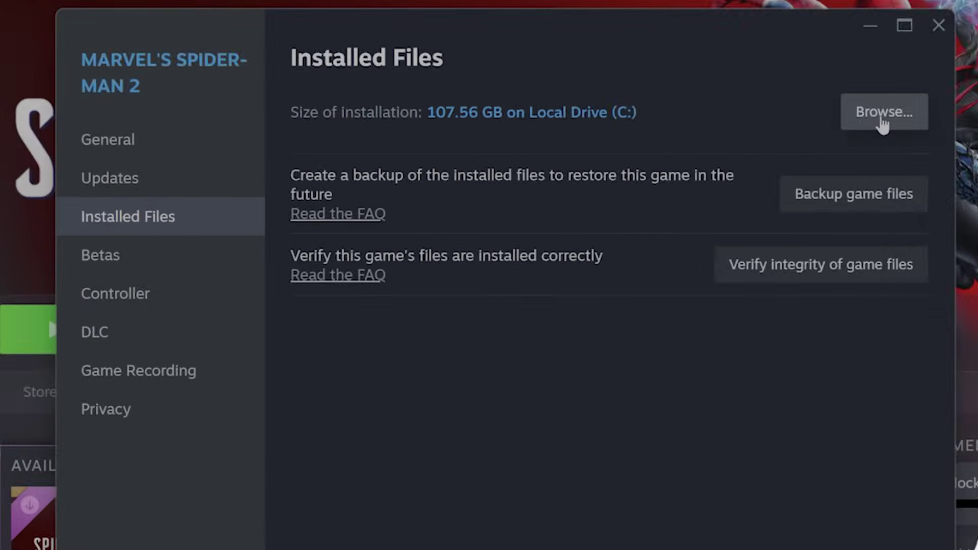
Step: Browse to the game's installation folder, close Steam's properties, and reveal the folder path
click(882, 114)
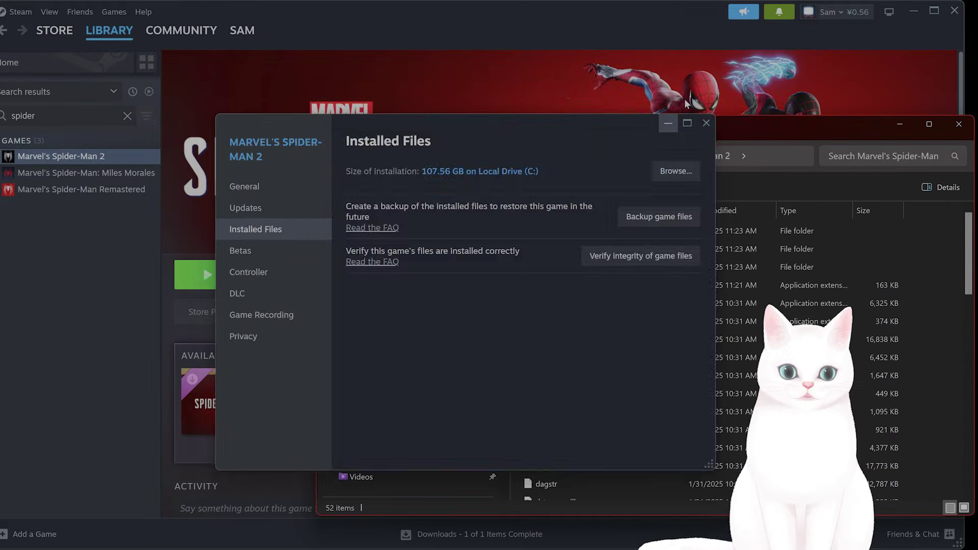
click(705, 123)
click(914, 11)
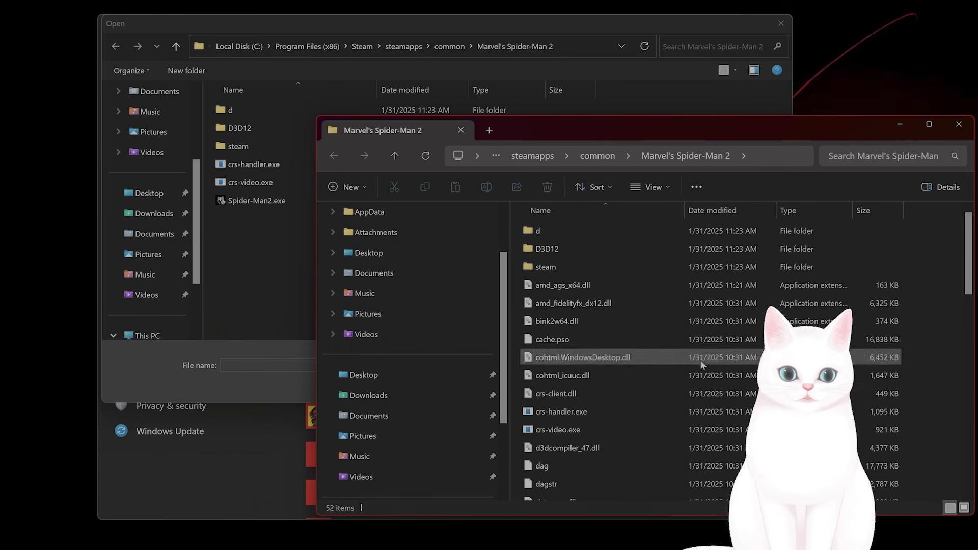
click(768, 155)
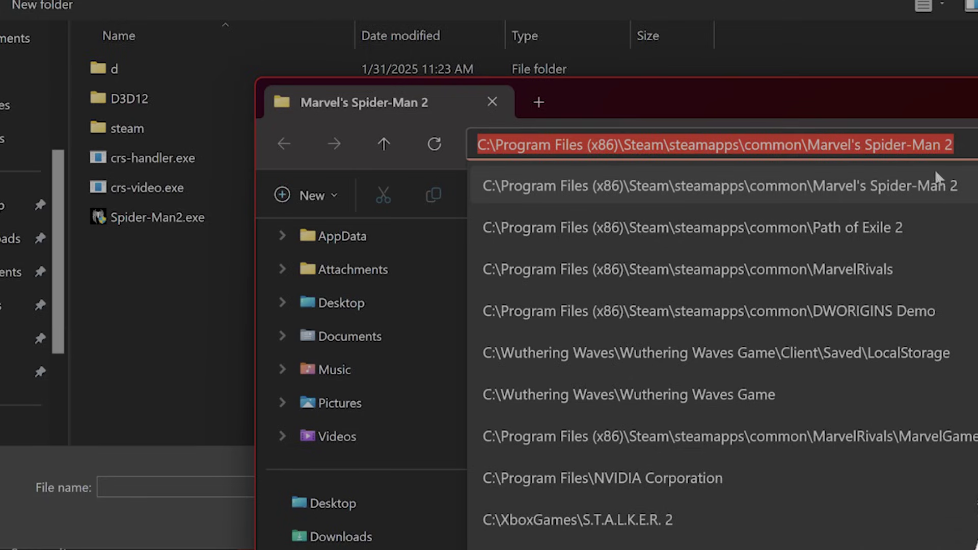
Step: Pick Spider-Man2.exe in the file picker and add it to the graphics app list
key(alt+F4)
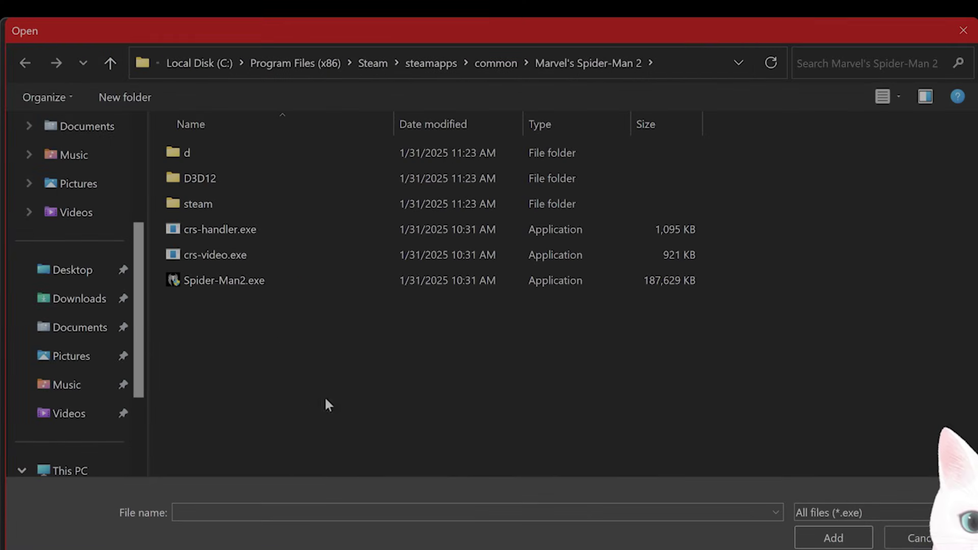
click(252, 283)
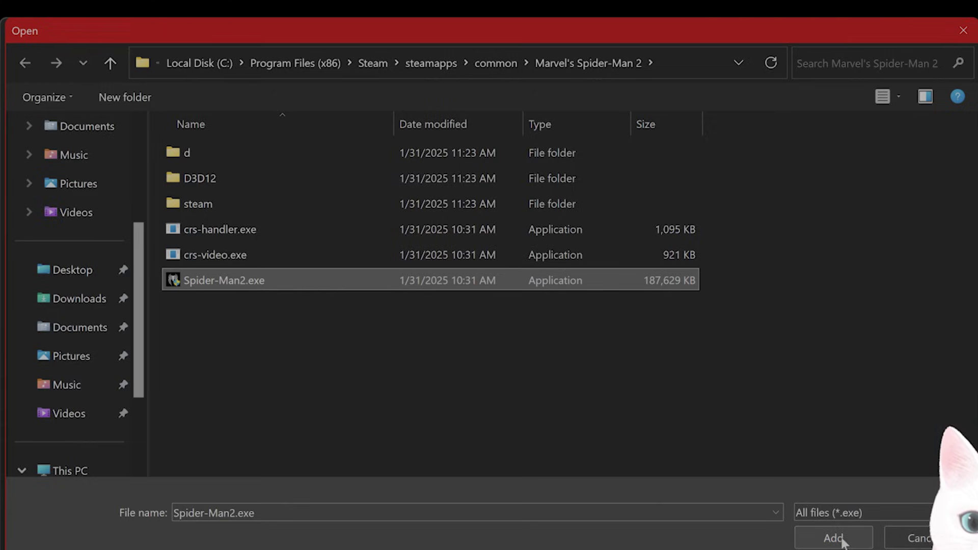
click(833, 538)
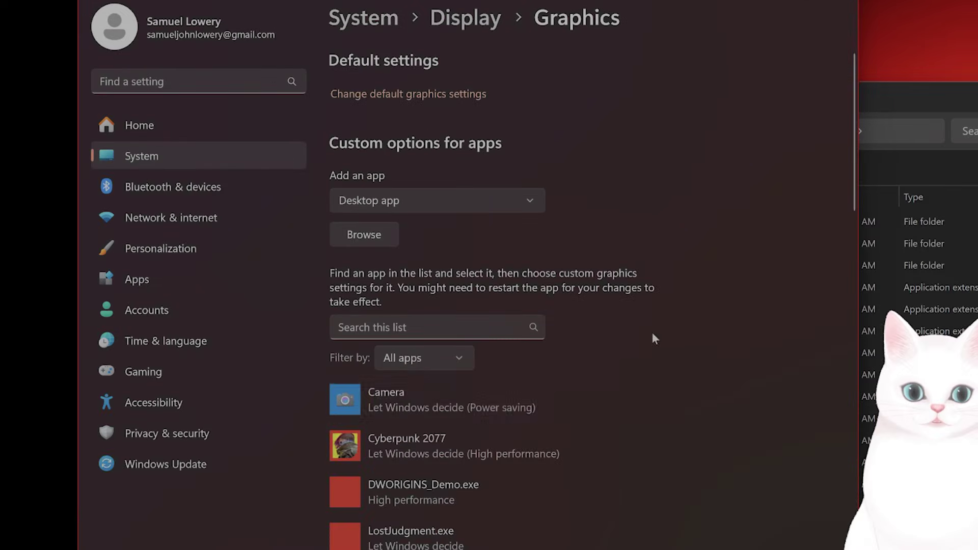
Step: Find Marvel's Spider-Man 2 by searching 'spi' and confirm its High performance graphics preference
scroll(664, 438, down, 5)
scroll(540, 380, down, 1)
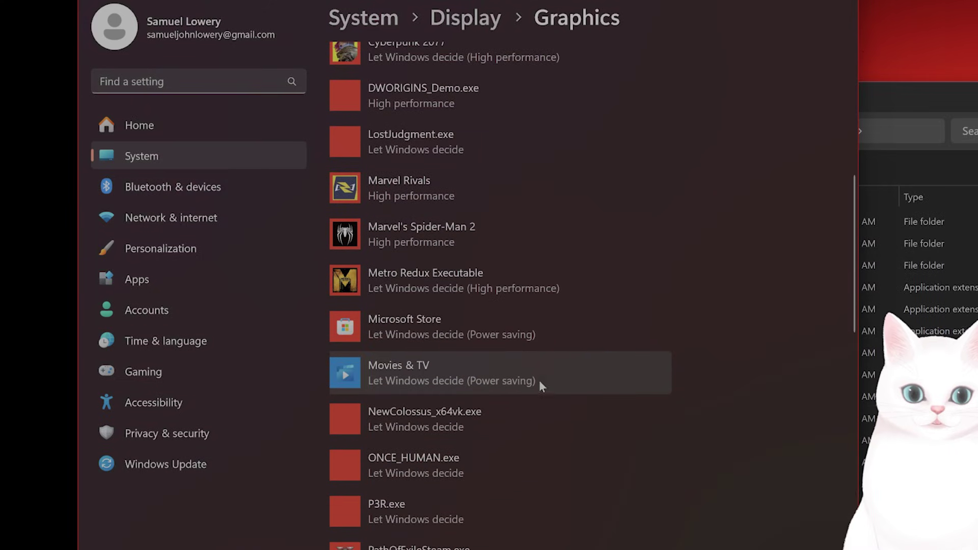
scroll(576, 322, up, 6)
click(417, 317)
text(spi)
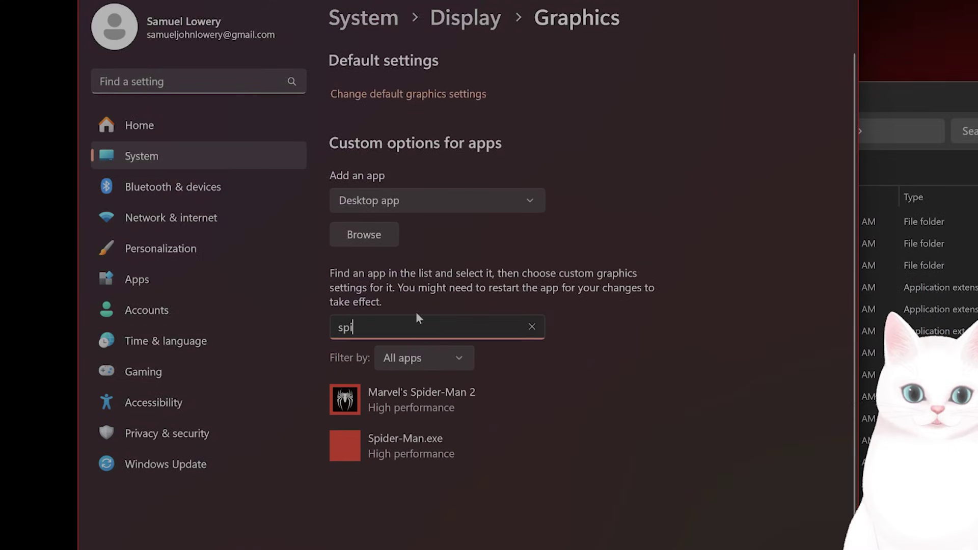
click(469, 408)
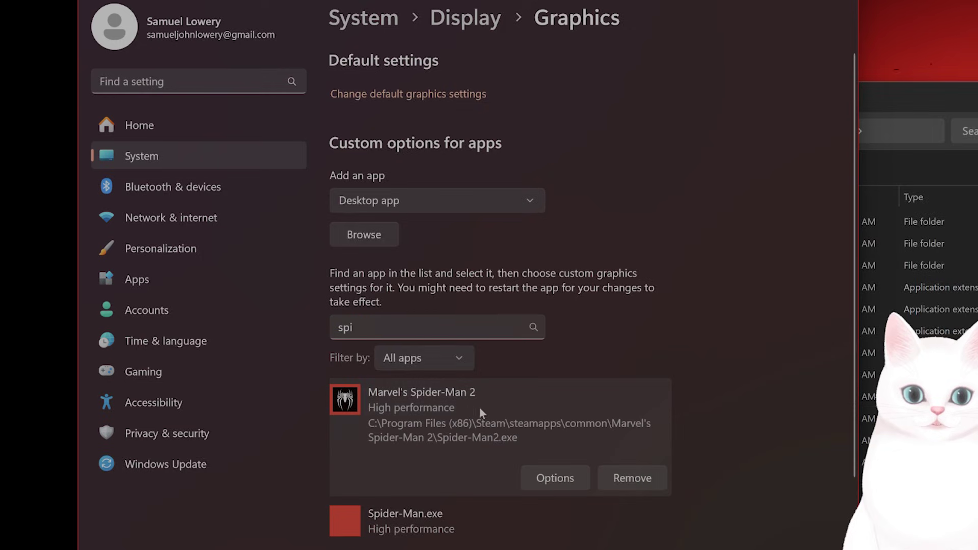
click(557, 480)
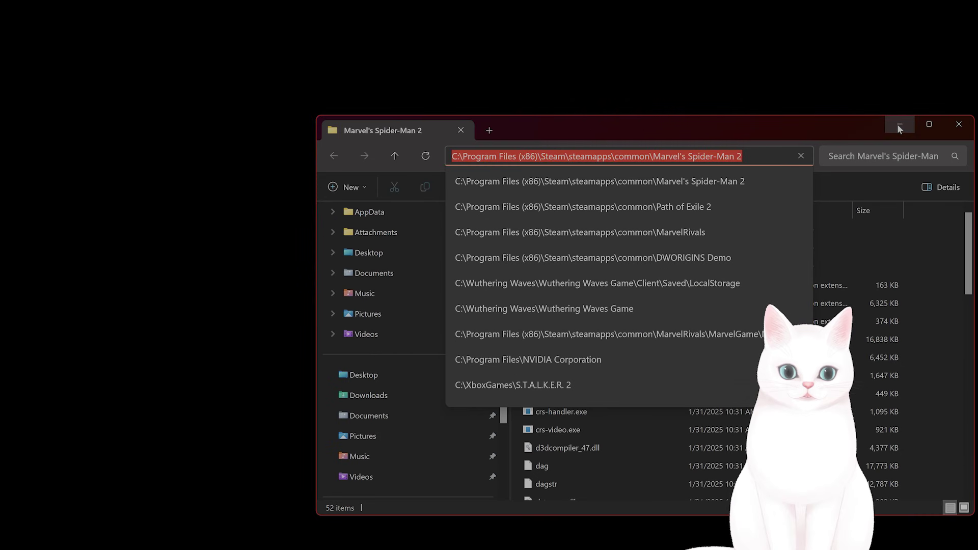
Step: Minimize the game folder and launch NVIDIA Control Panel maximized from Windows search
click(898, 125)
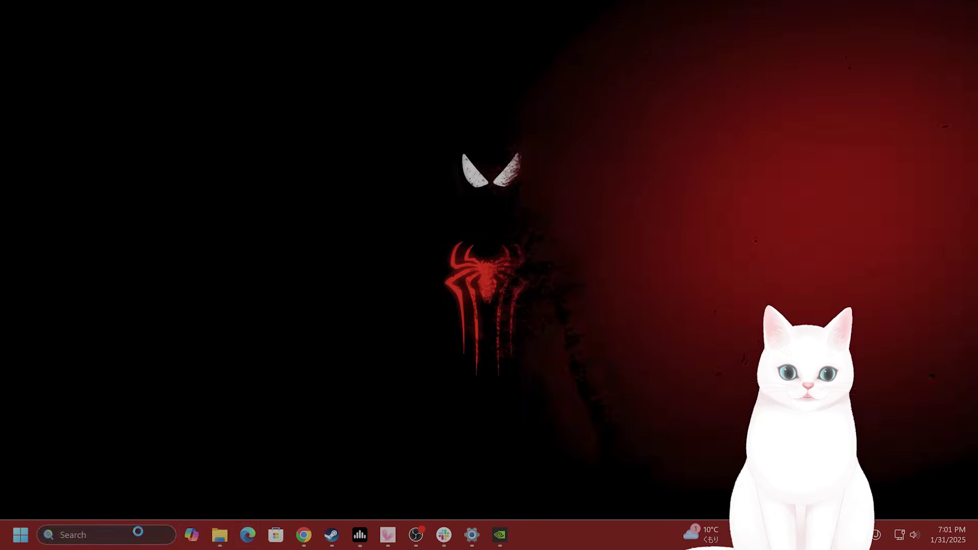
click(135, 532)
text(n)
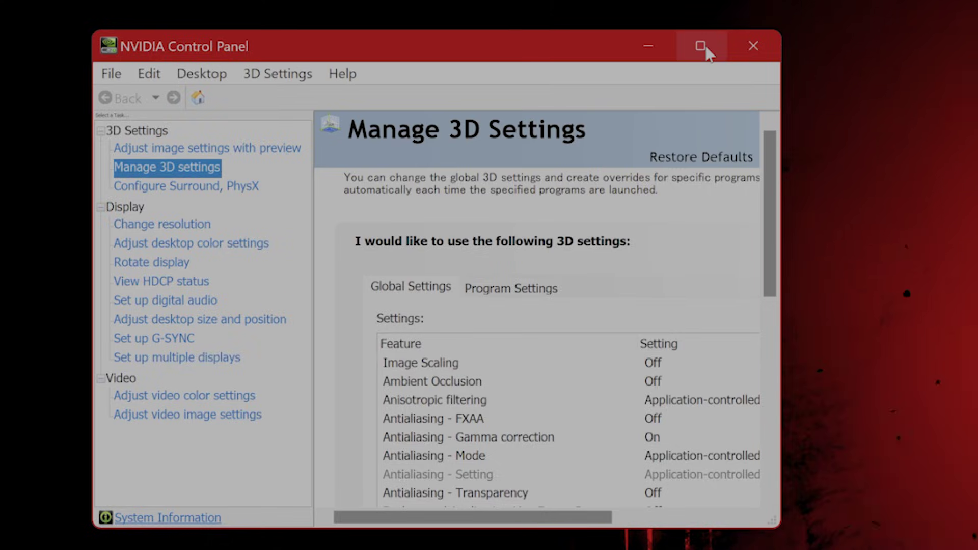
click(702, 46)
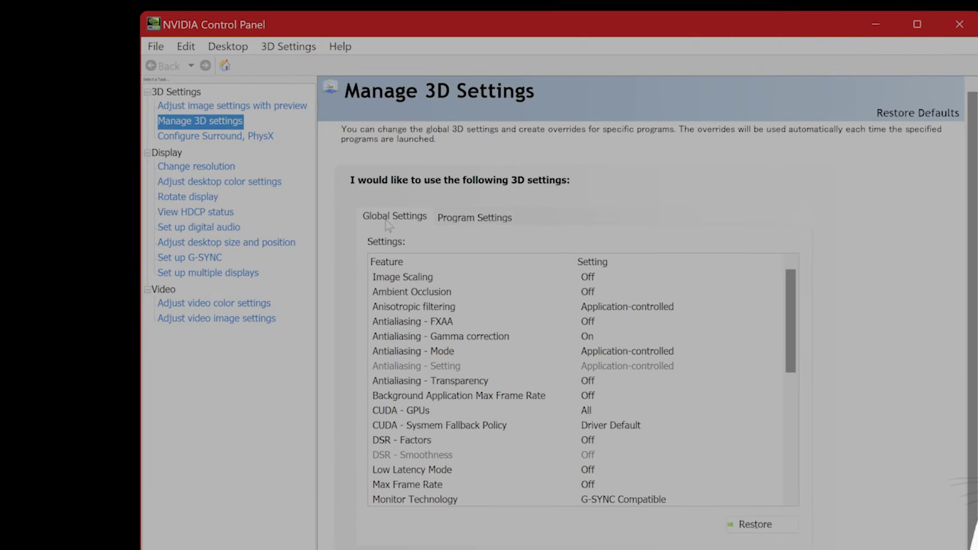
Step: Scroll Manage 3D Settings to Shader Cache Size (100 GB) and open its dropdown
scroll(485, 358, down, 2)
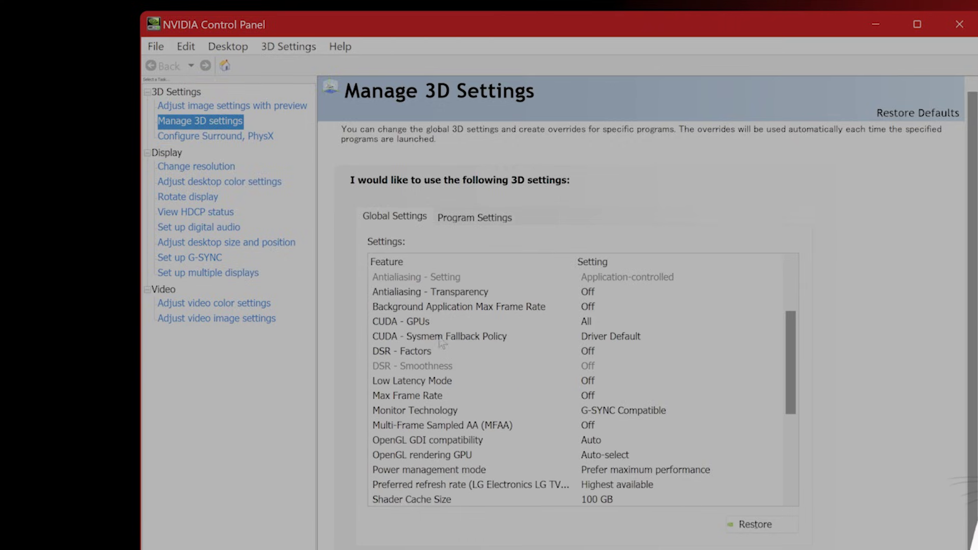
scroll(441, 341, down, 3)
click(437, 366)
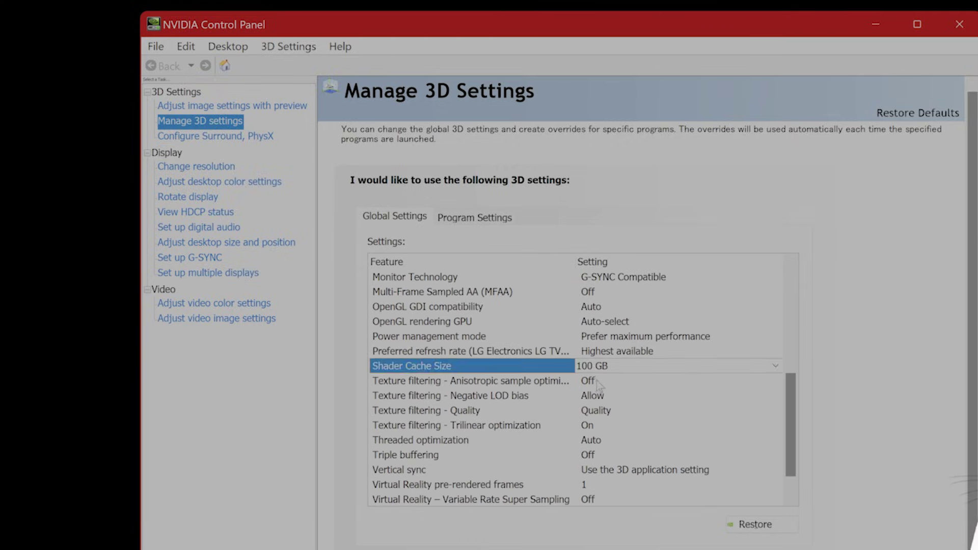
click(626, 395)
click(678, 395)
click(590, 395)
click(610, 368)
click(611, 368)
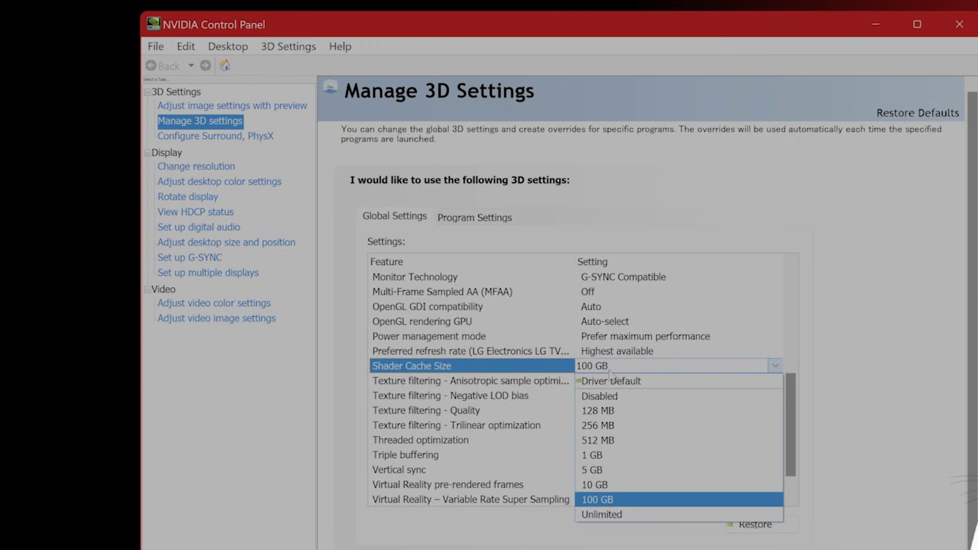
Step: Change the global Shader Cache Size dropdown from 100 GB to Disabled
click(612, 368)
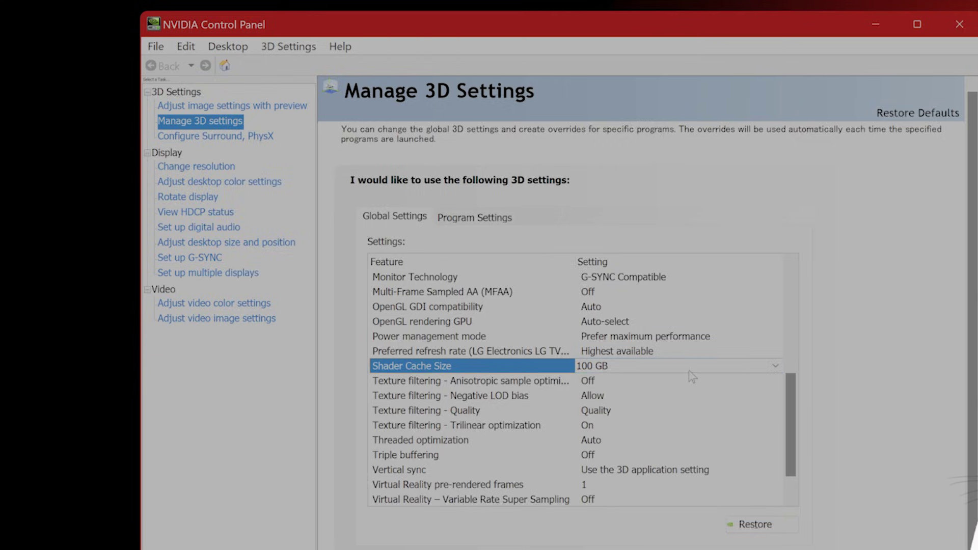
click(705, 371)
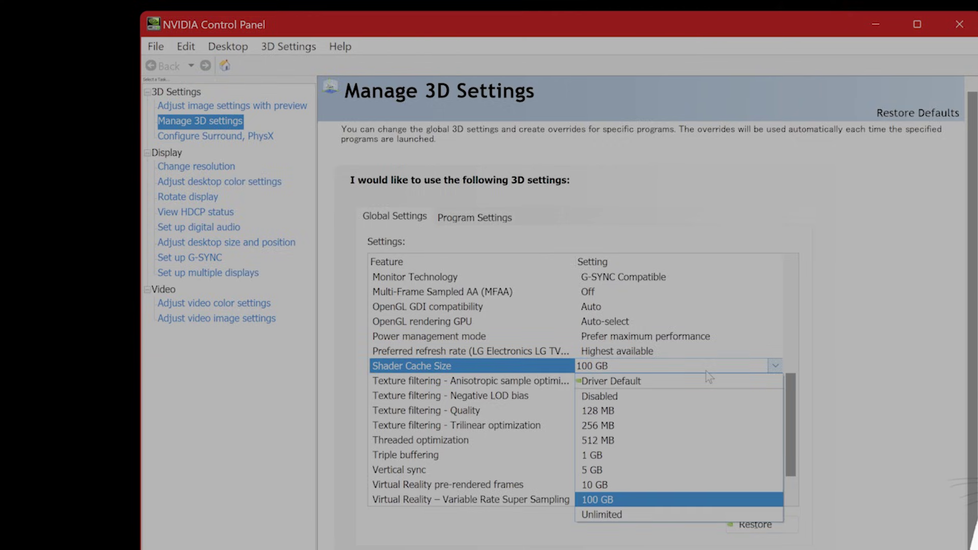
click(706, 370)
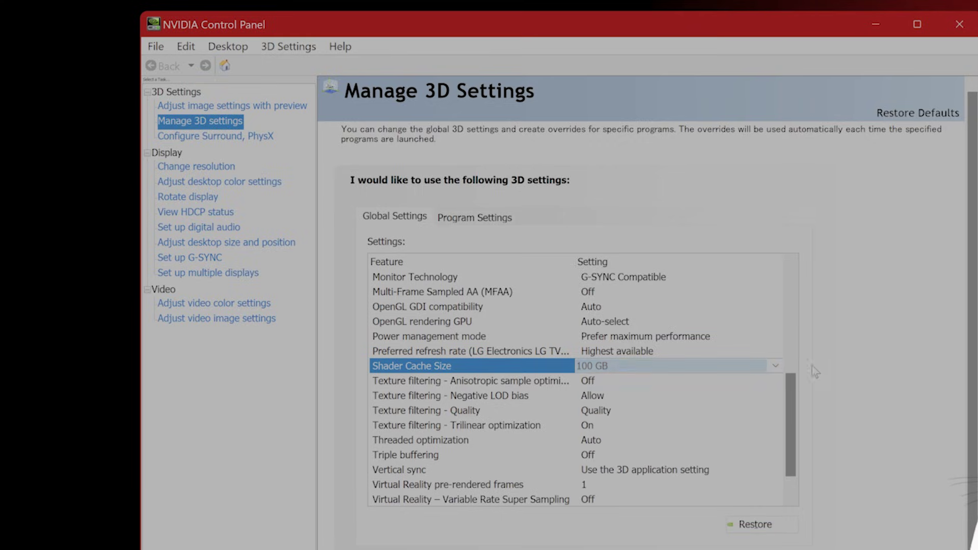
click(633, 362)
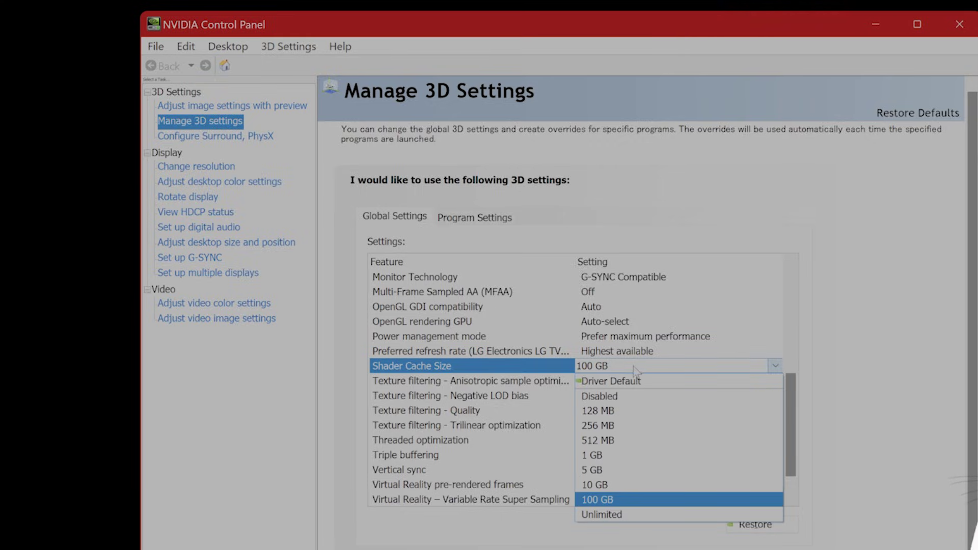
click(634, 366)
click(633, 367)
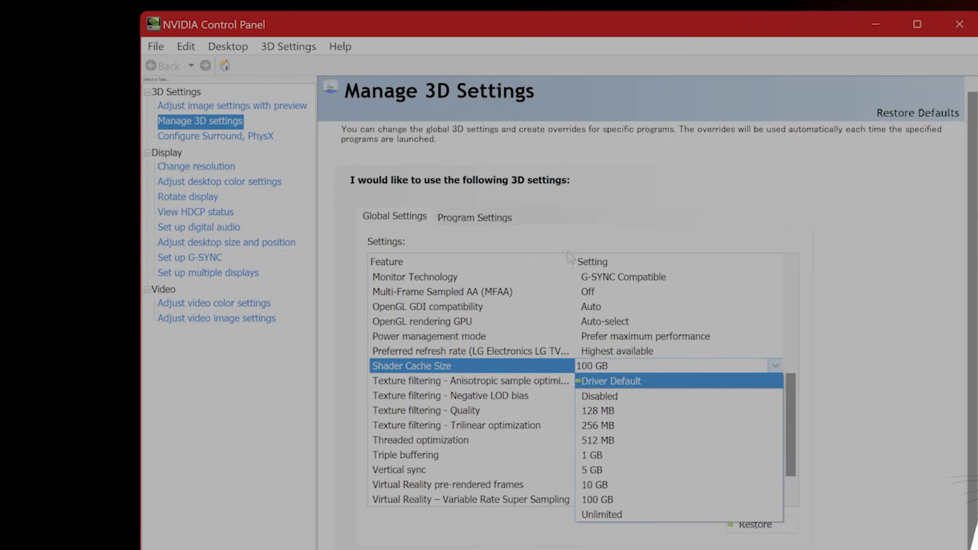
click(629, 397)
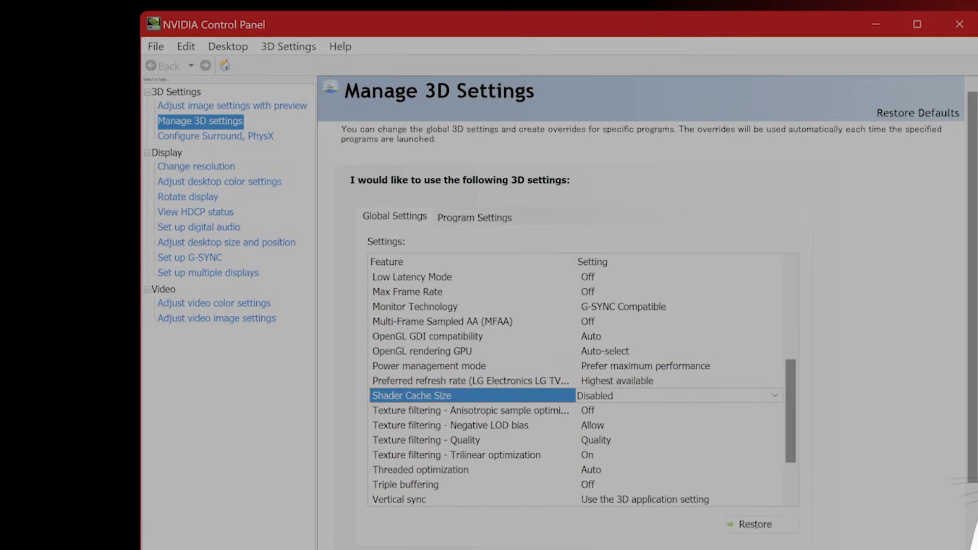
Step: In File Explorer, navigate through Local Disk (C:) and Users into the user's profile folder
click(218, 549)
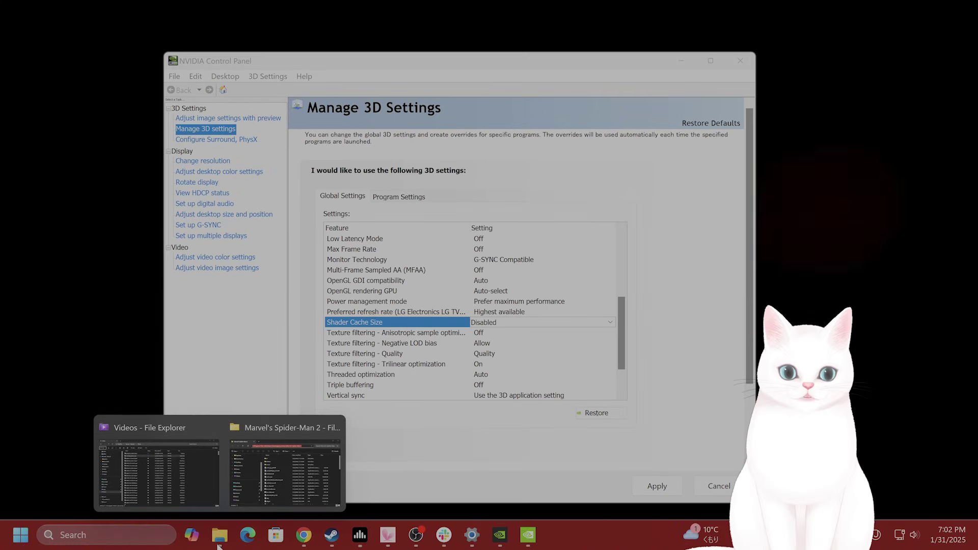
click(186, 497)
scroll(106, 447, down, 1)
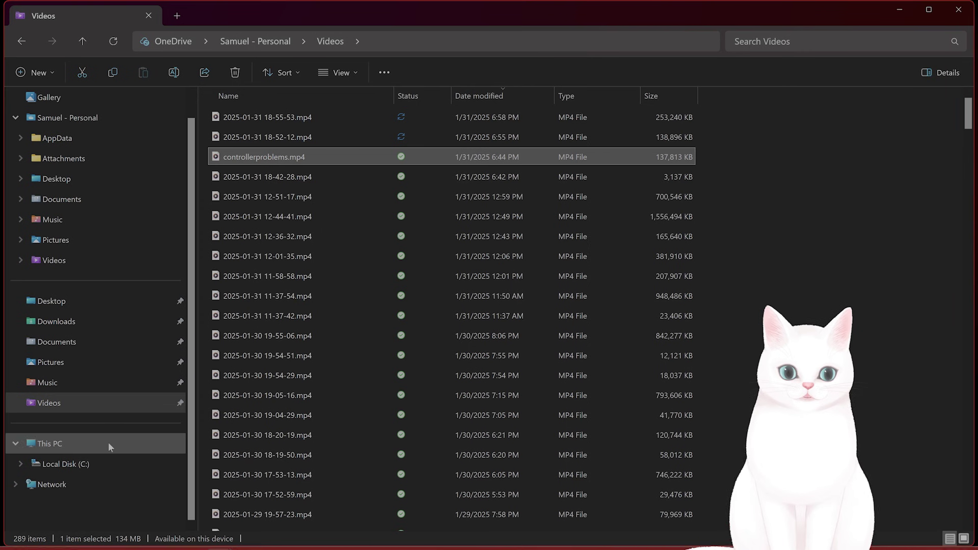
click(105, 464)
scroll(328, 377, down, 4)
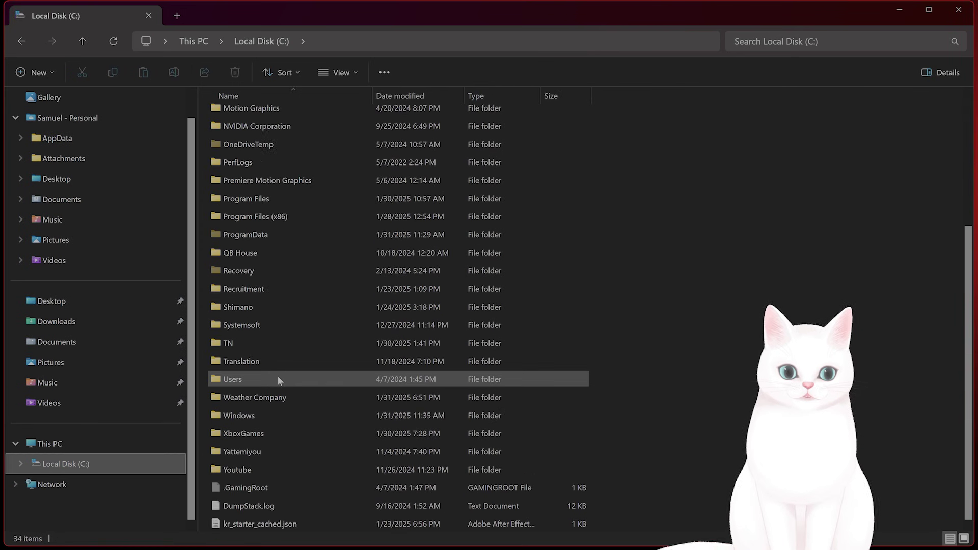
double_click(277, 376)
click(352, 182)
double_click(338, 187)
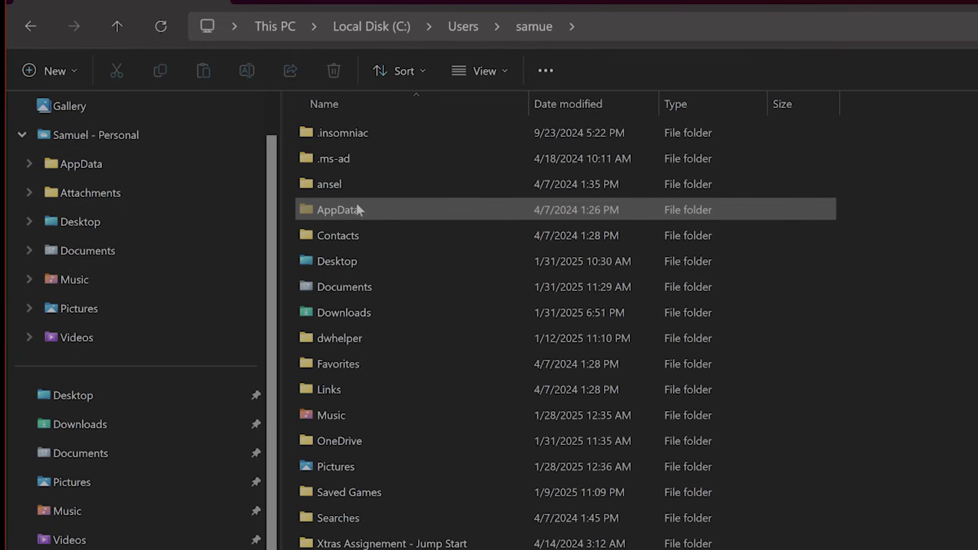
Step: Verify in the View options that hidden items like AppData are shown
click(353, 200)
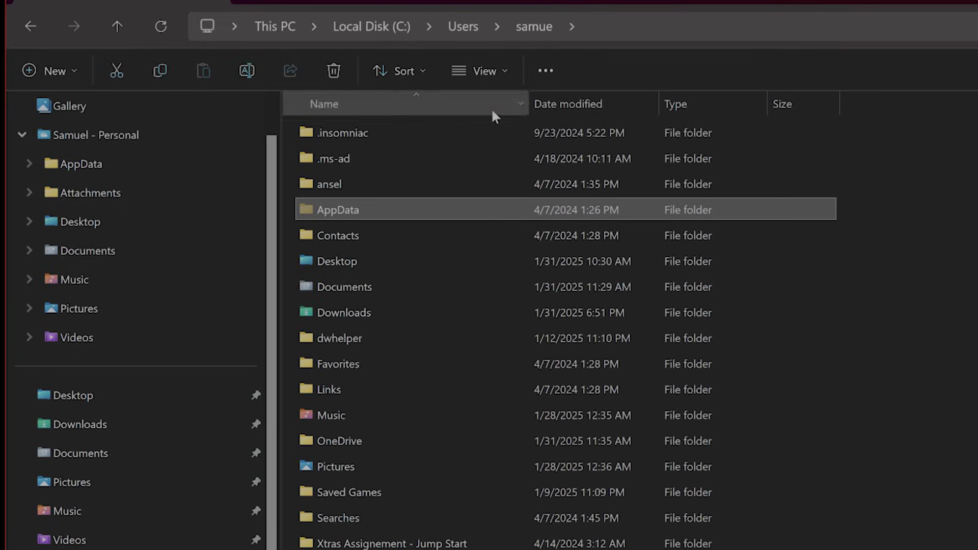
click(500, 74)
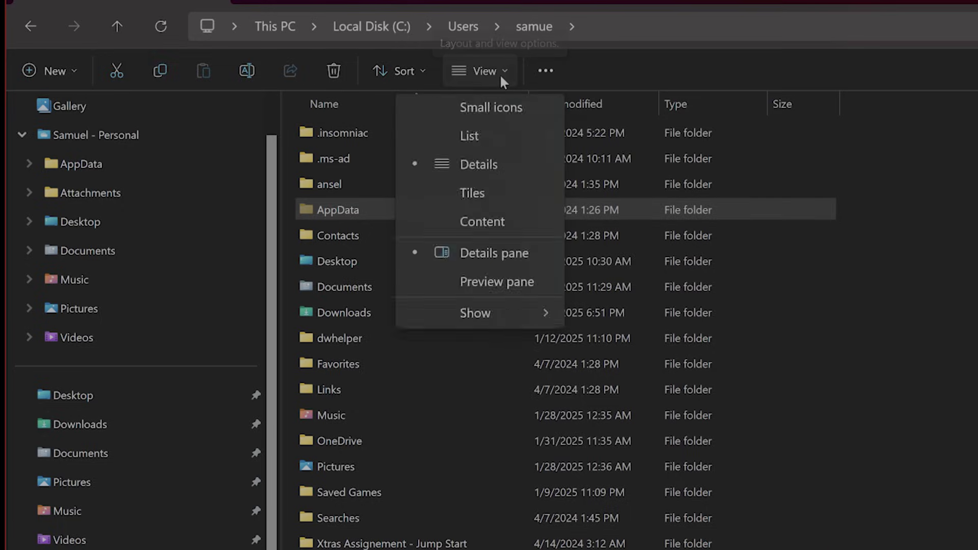
mouse_move(526, 397)
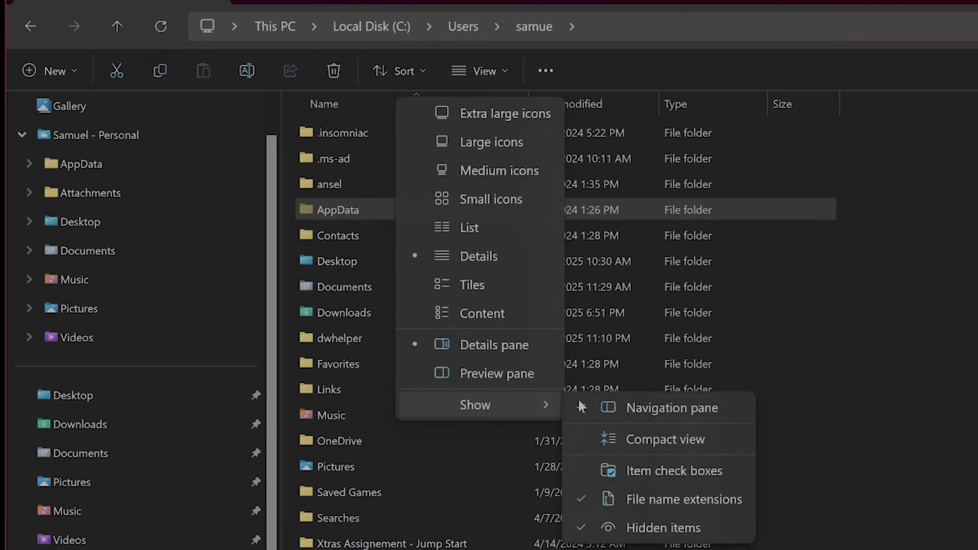
click(974, 488)
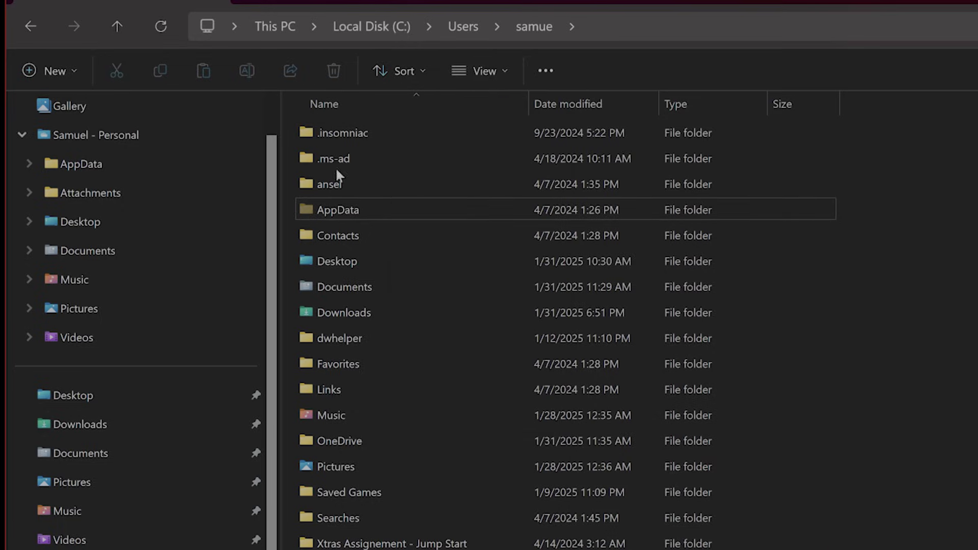
Step: Open AppData > Local > NVIDIA and select the DXCache folder
double_click(319, 211)
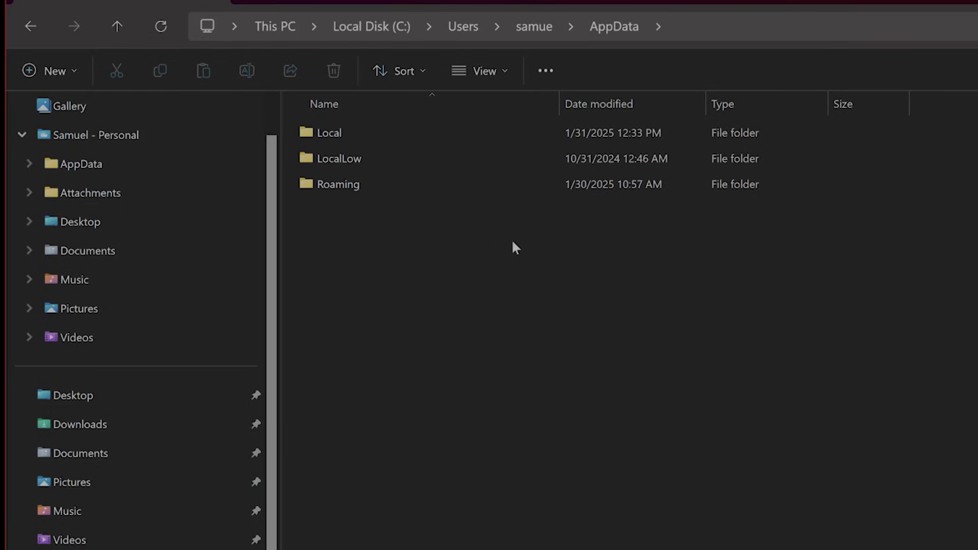
double_click(345, 131)
scroll(529, 402, down, 6)
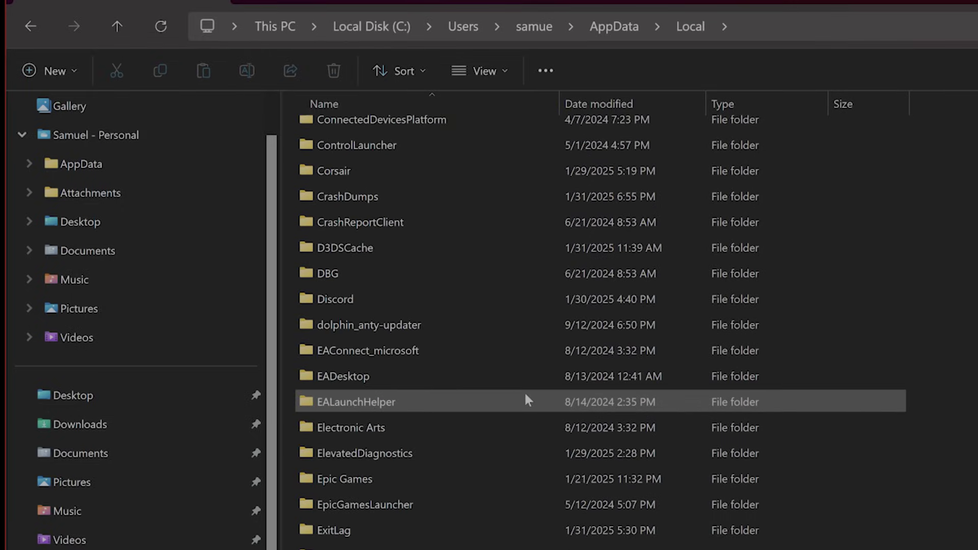
scroll(524, 400, down, 4)
scroll(485, 454, down, 3)
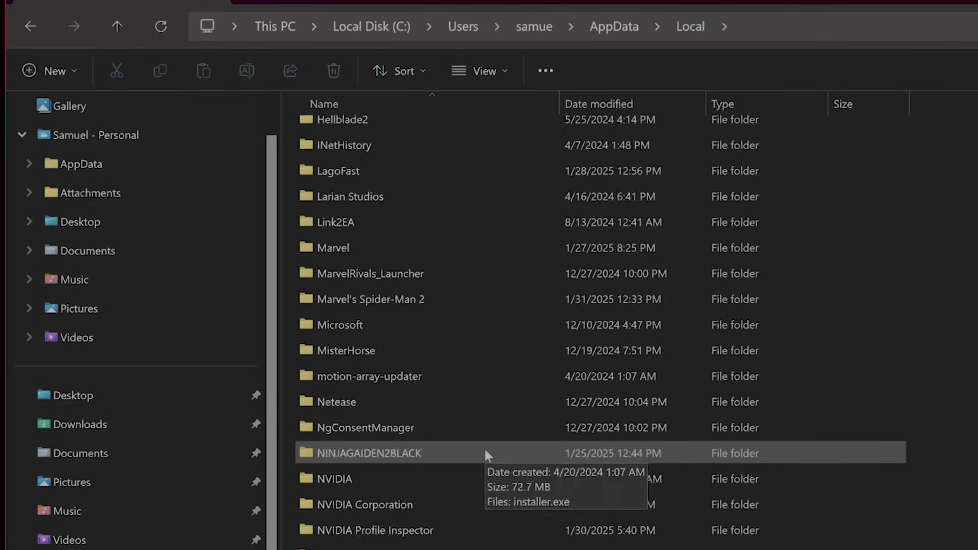
double_click(437, 476)
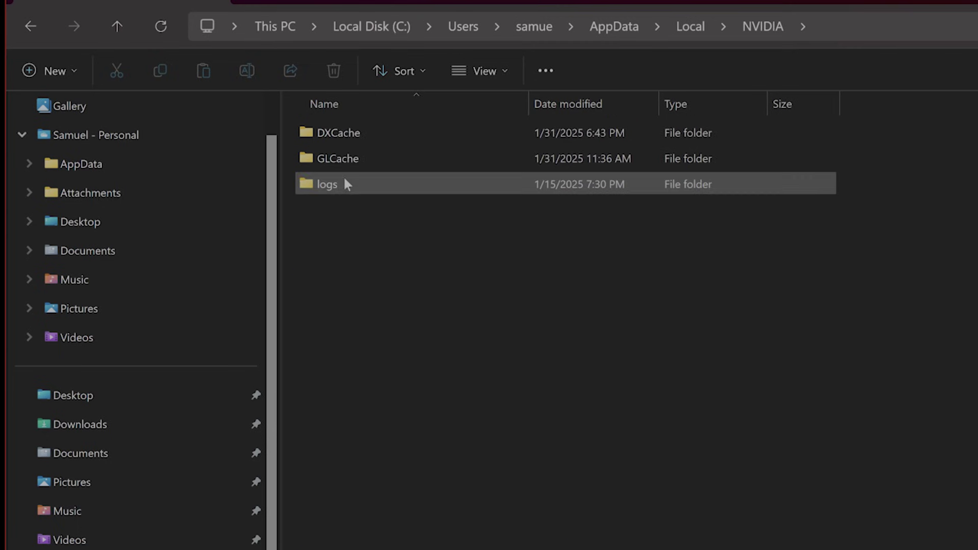
click(358, 135)
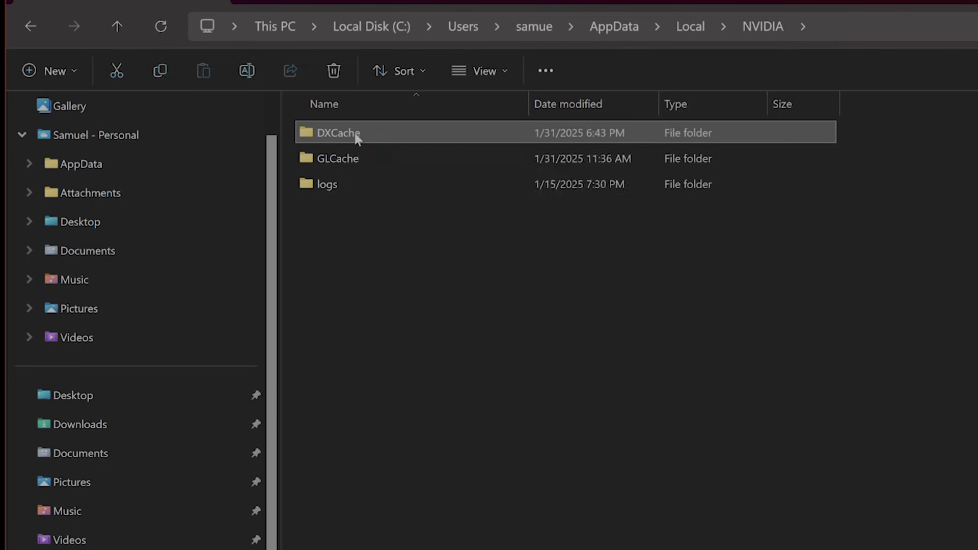
Step: Select and clear all cached shader files in both the DXCache and GLCache folders
double_click(357, 137)
click(633, 294)
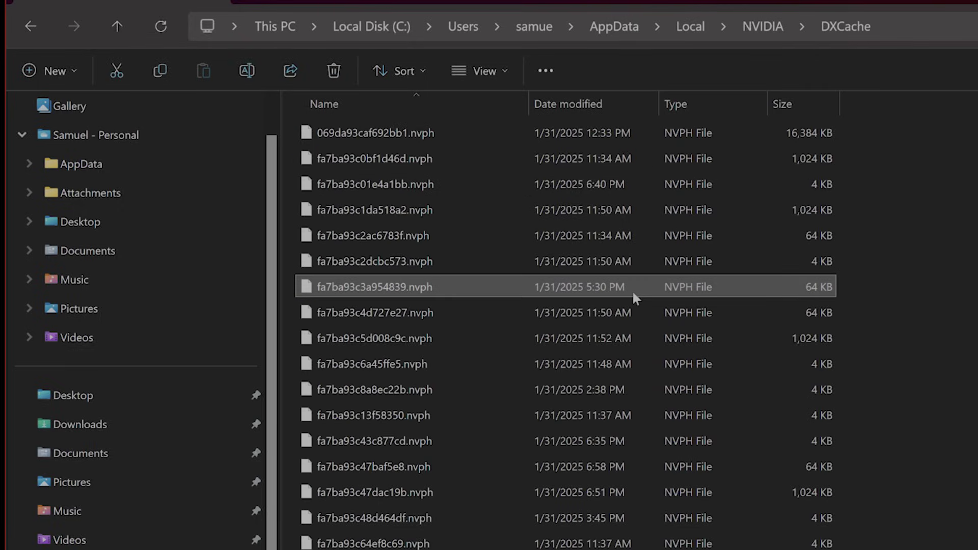
key(ctrl+a)
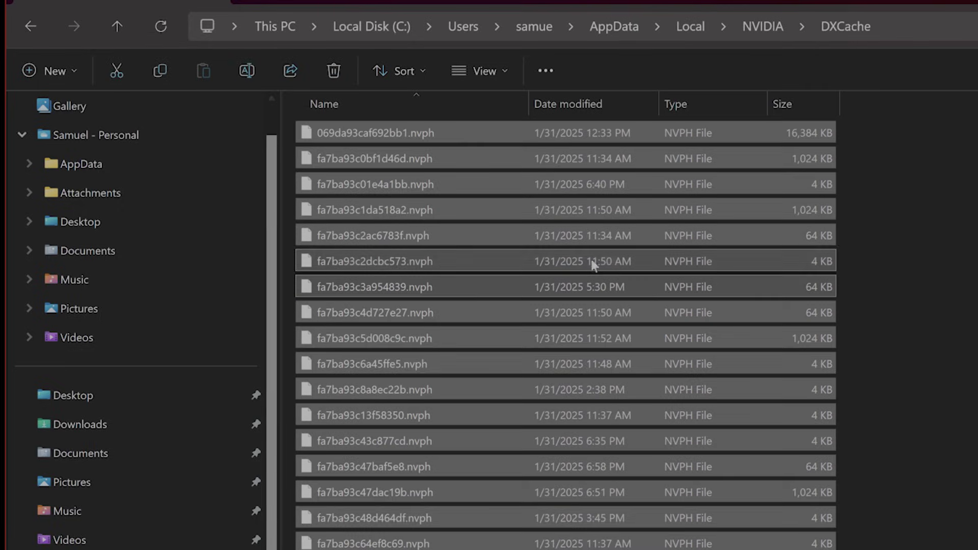
click(32, 25)
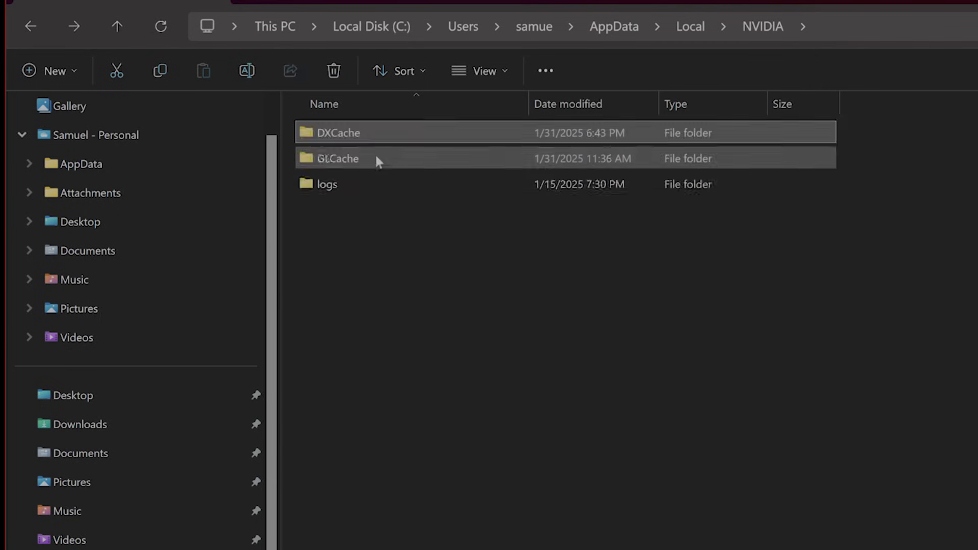
double_click(352, 159)
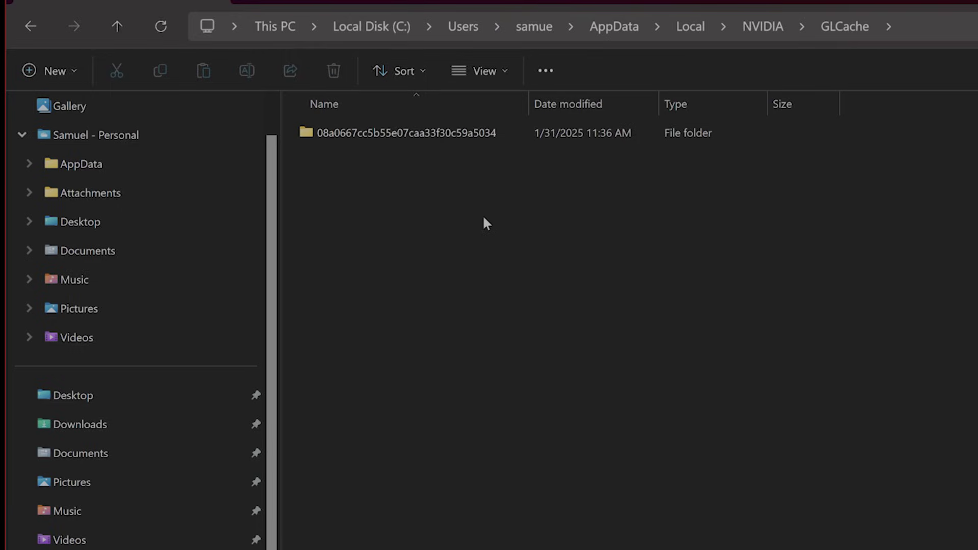
key(ctrl+a)
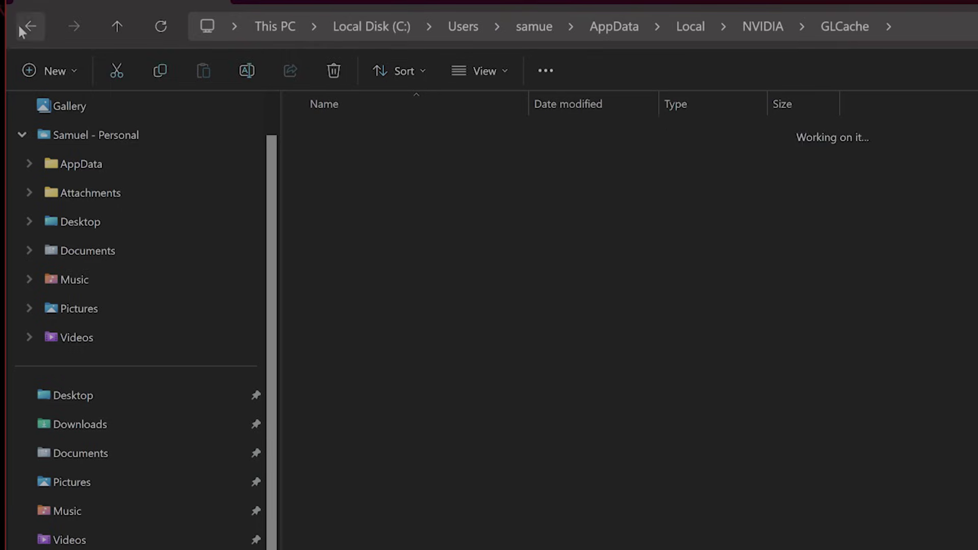
click(28, 28)
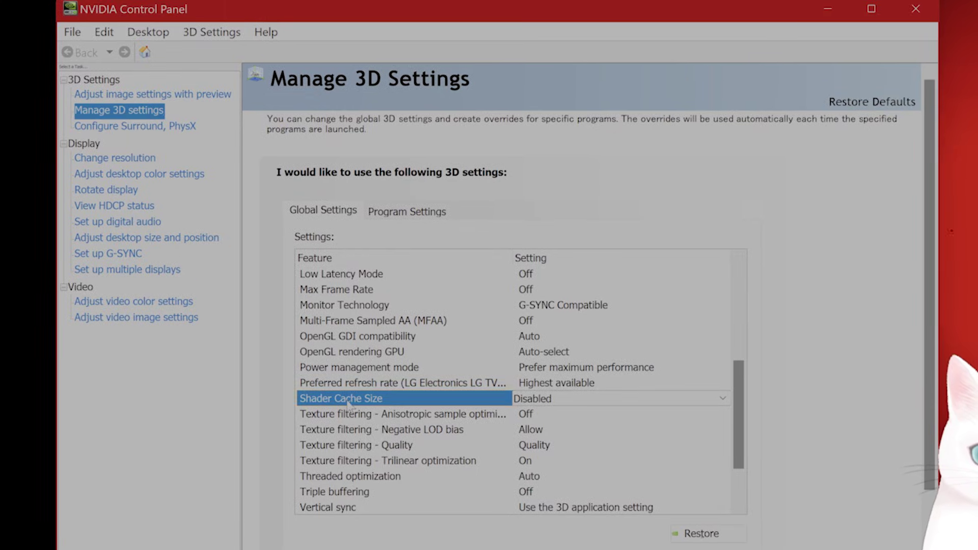
Step: Re-enable the shader cache by setting the global Shader Cache Size to Unlimited
click(588, 403)
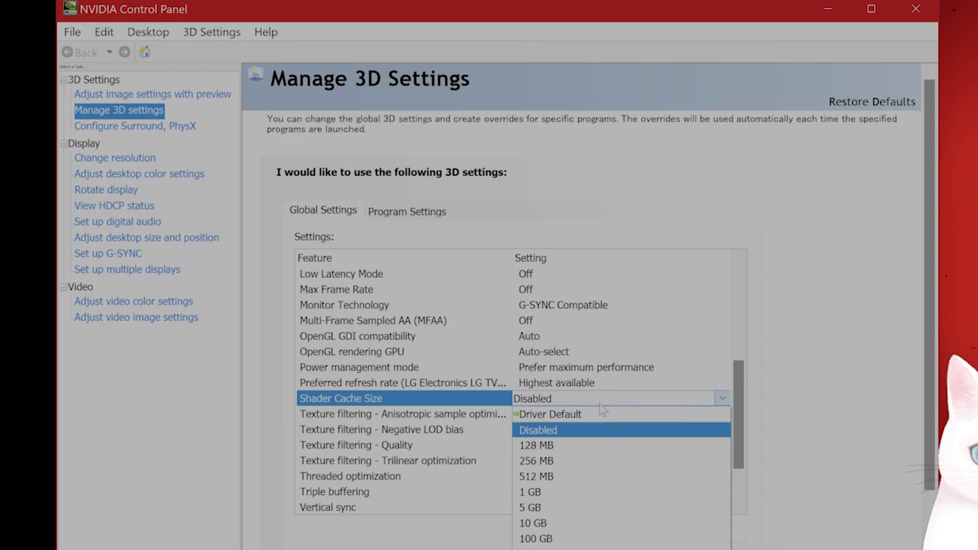
click(602, 539)
scroll(590, 417, down, 6)
click(583, 337)
click(594, 492)
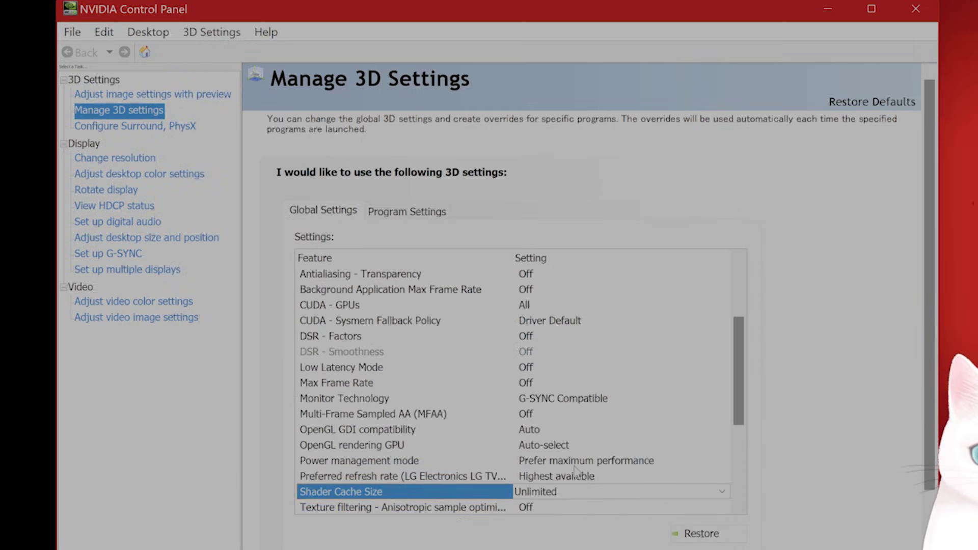
scroll(576, 459, down, 2)
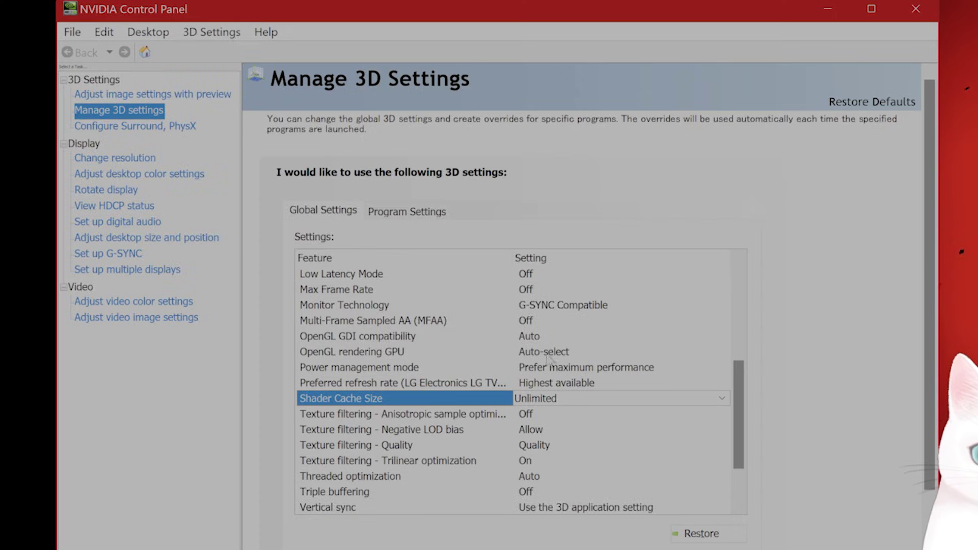
scroll(543, 352, down, 2)
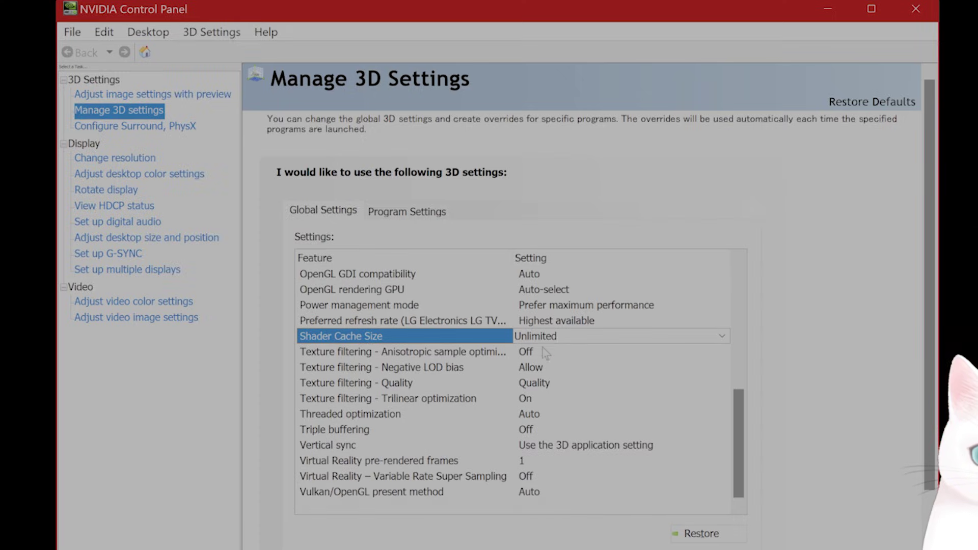
scroll(542, 367, up, 1)
scroll(596, 420, down, 1)
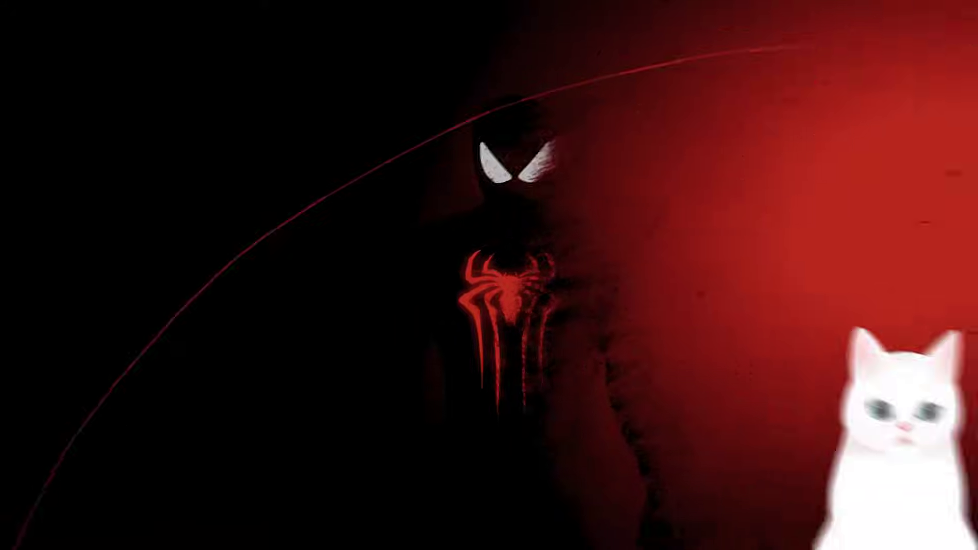
click(96, 531)
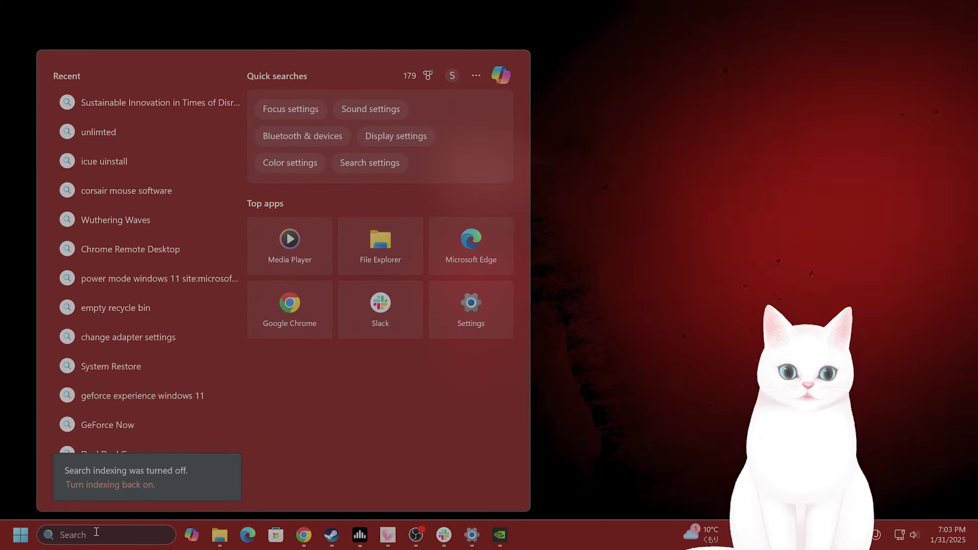
Step: Launch Windows Security and reach Virus & threat protection's Manage settings for real-time protection
text(windo)
key(Return)
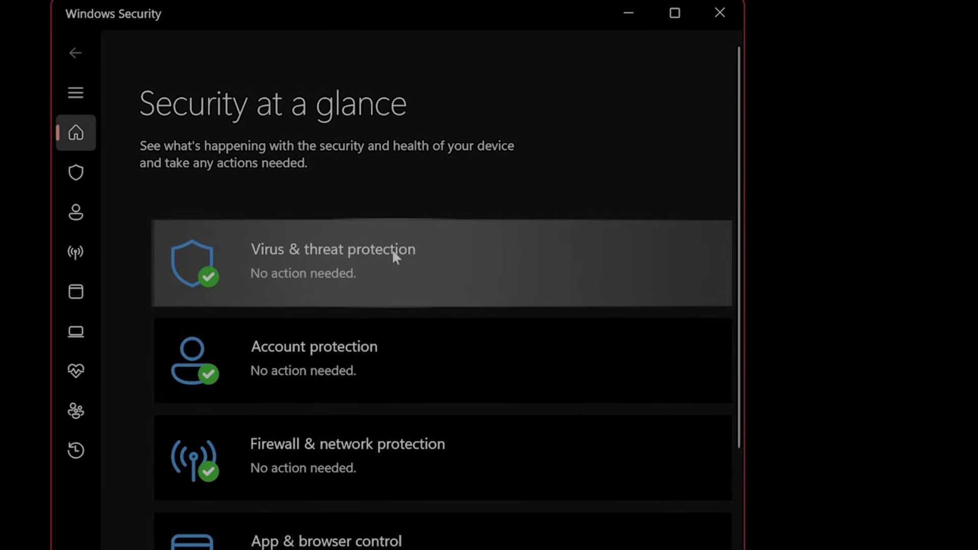
click(392, 251)
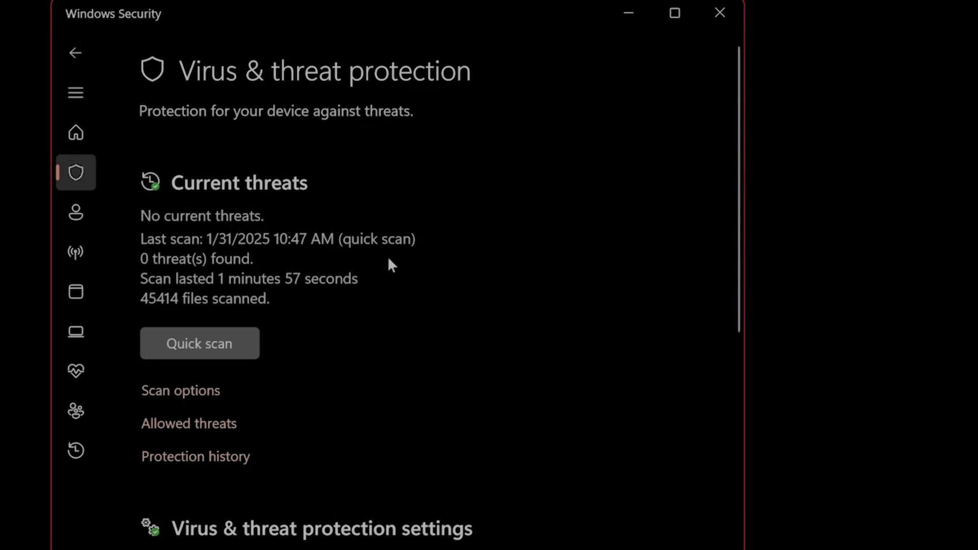
scroll(384, 445, down, 2)
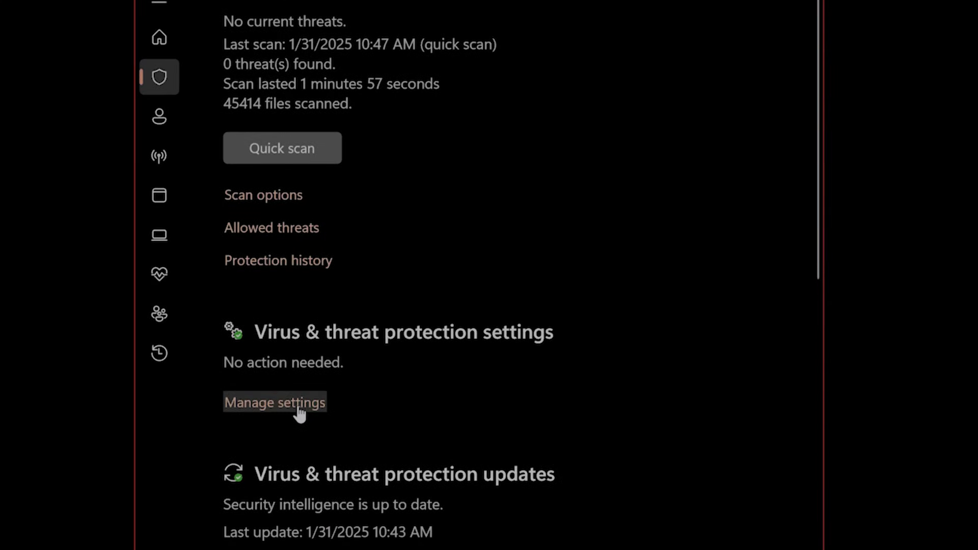
click(299, 410)
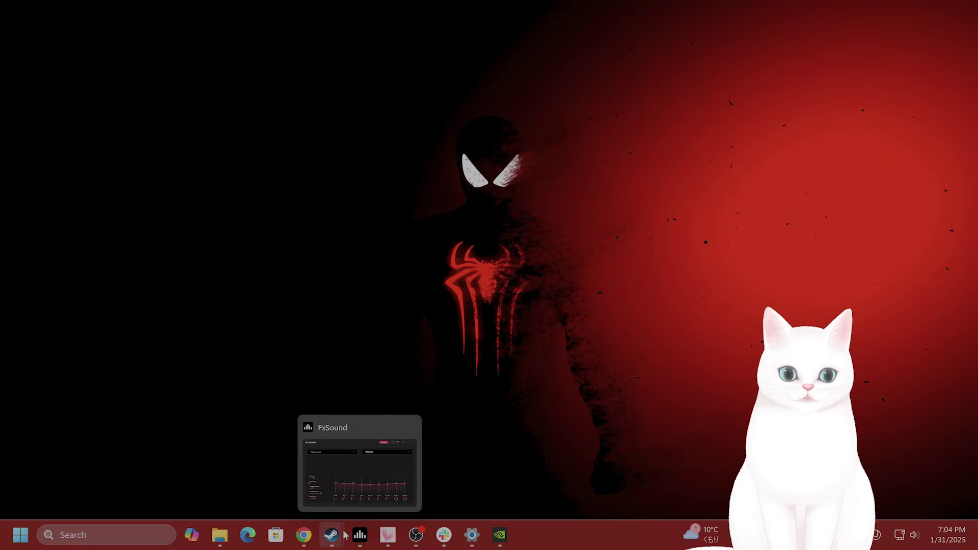
Step: Bring the Steam library forward and open Marvel's Spider-Man 2's Properties
mouse_move(331, 535)
click(306, 489)
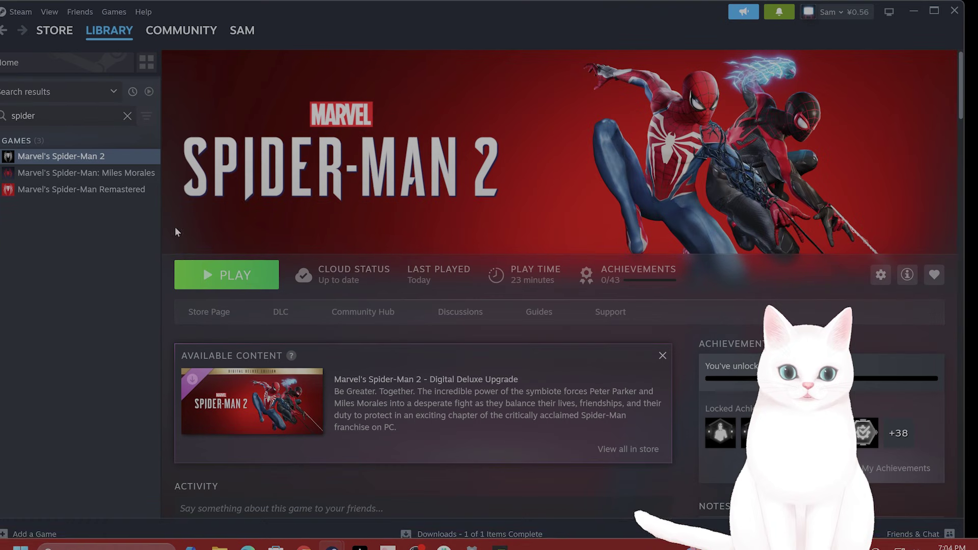
right_click(75, 161)
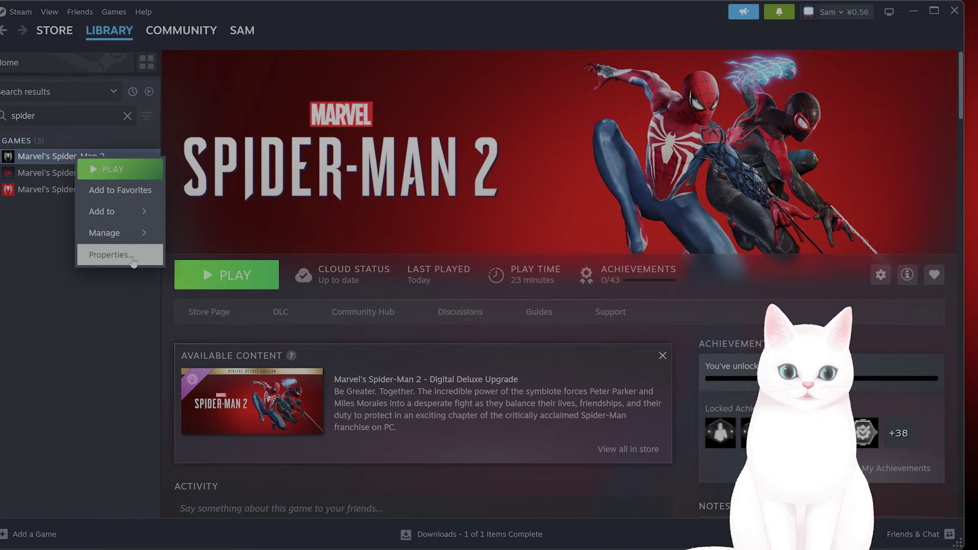
click(106, 253)
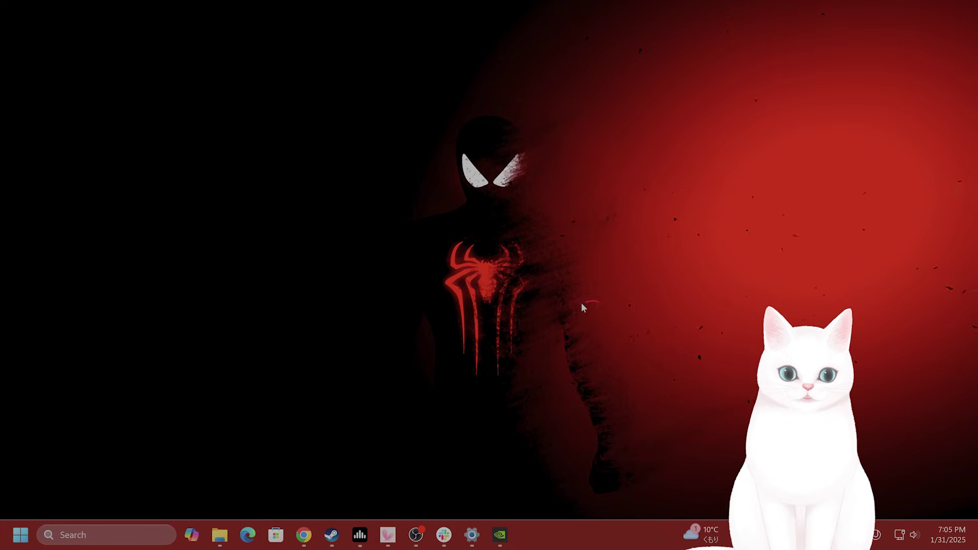
Step: Launch ExitLag from the taskbar search and nudge its window slightly right and down
click(105, 527)
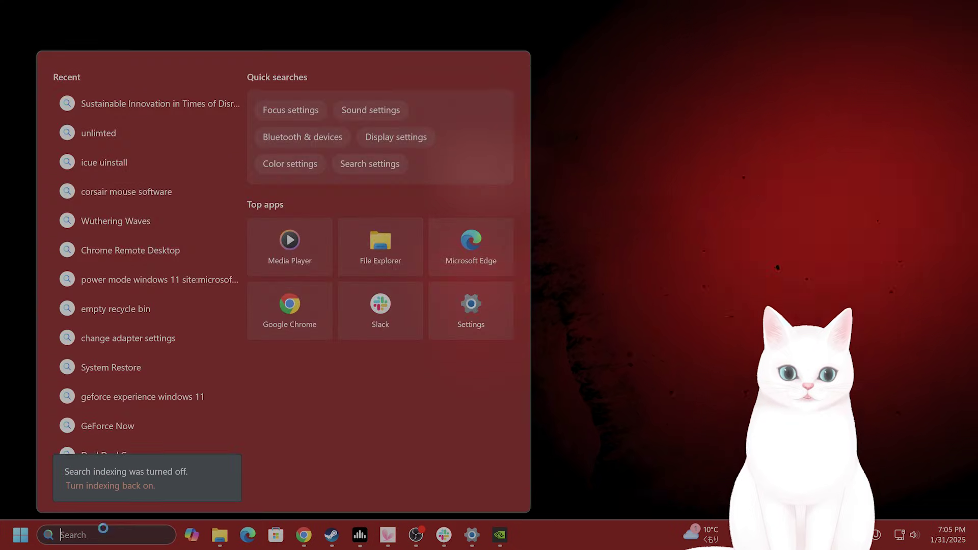
text(excel)
key(Return)
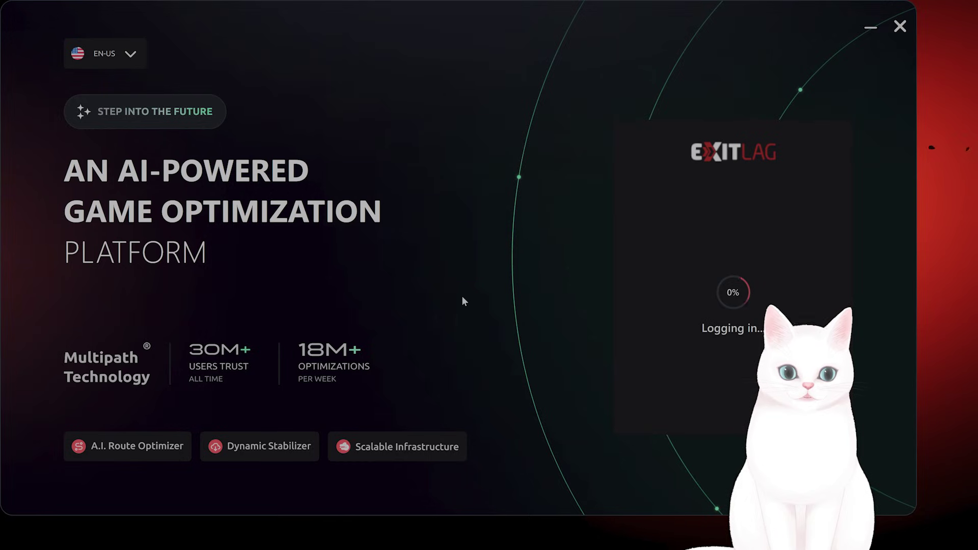
drag(521, 10, 550, 32)
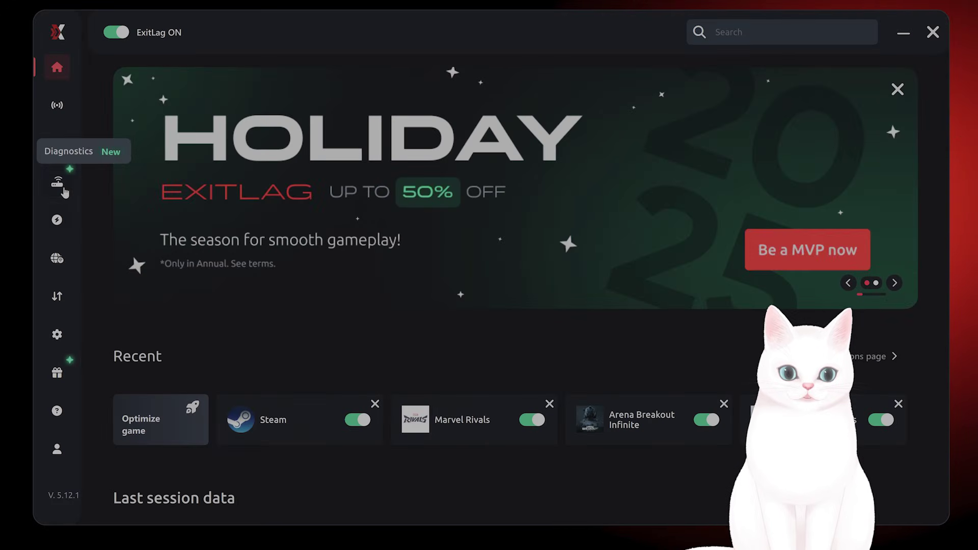
Step: Open the FPS Boost page, glance at Multi Internet, then return to FPS Boost
click(58, 220)
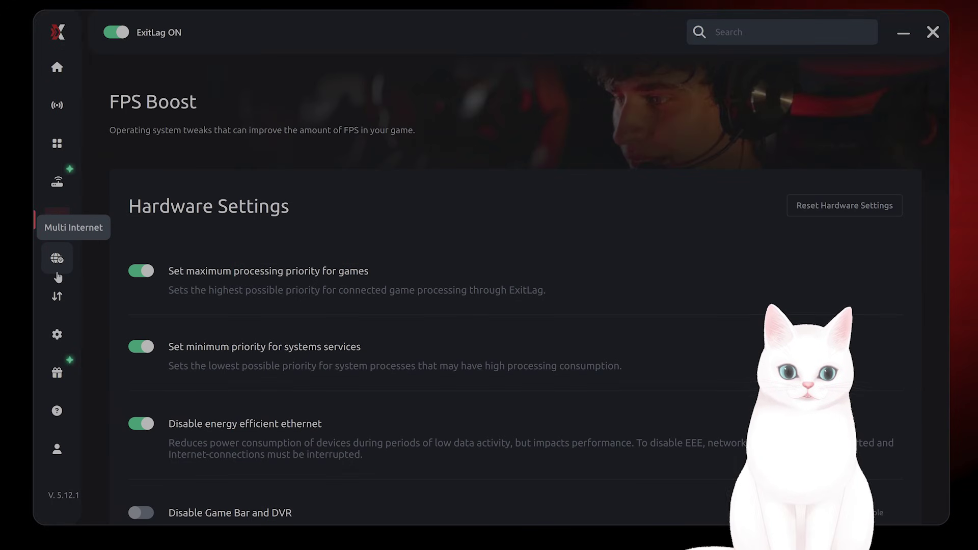
click(57, 270)
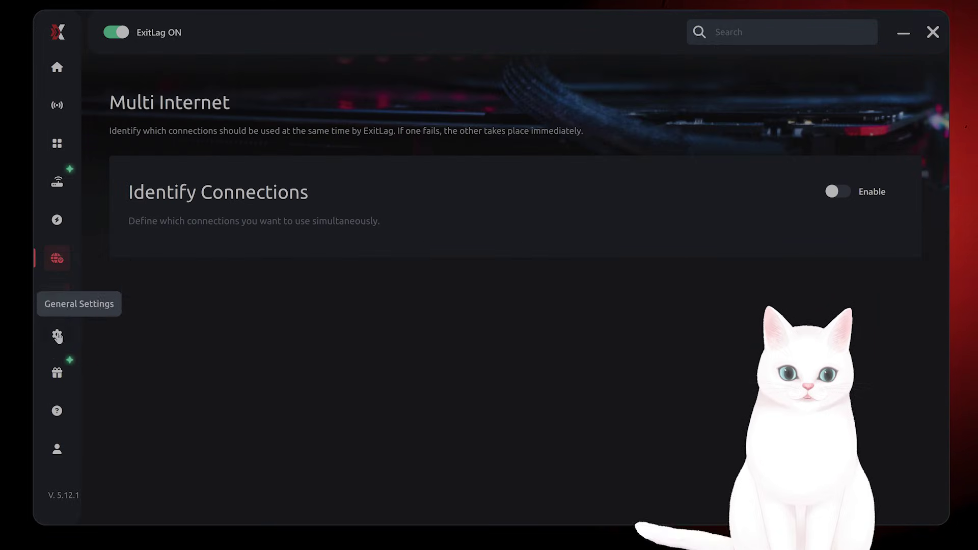
click(57, 220)
Step: Review FPS Boost tweaks: Performance Counters, SuperFetch, Windows Search, energy-efficient ethernet, game priority
scroll(399, 264, down, 2)
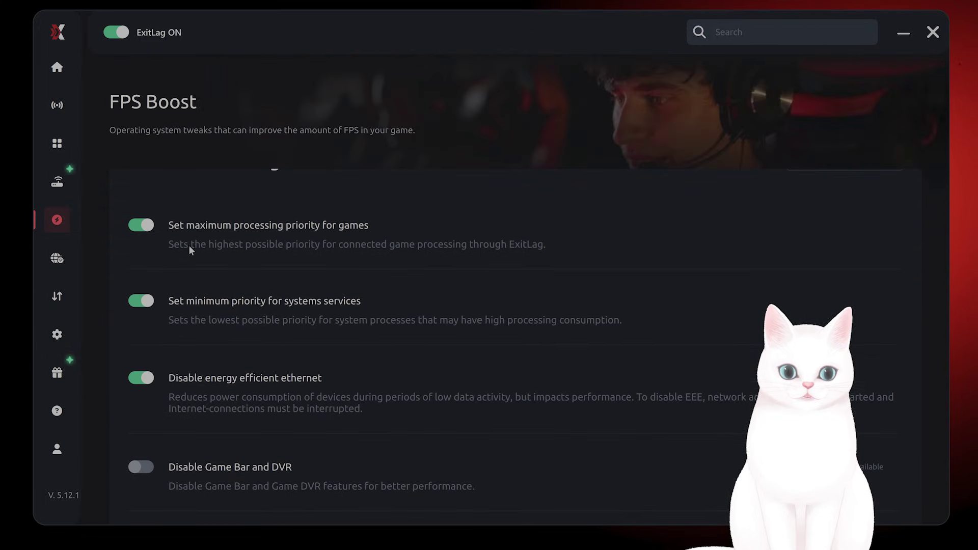
scroll(333, 237, down, 3)
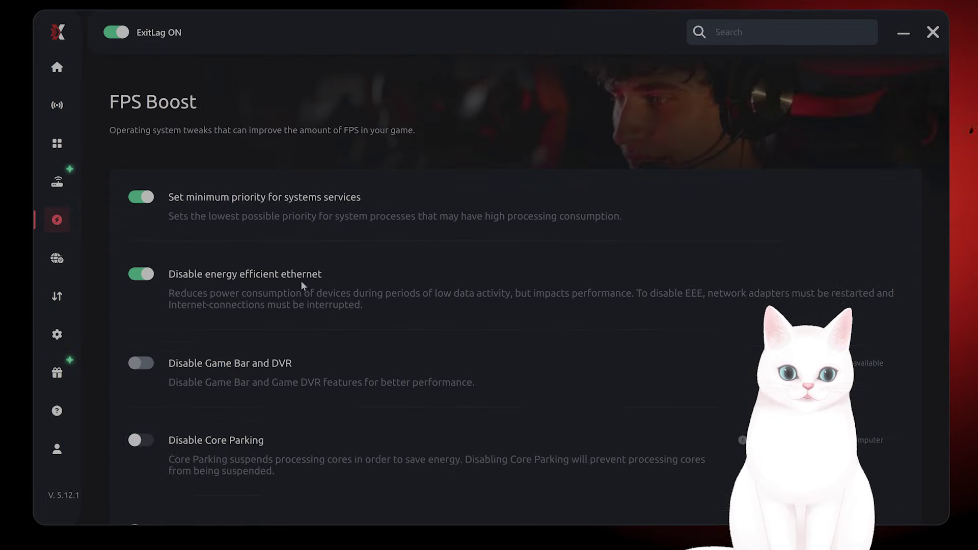
scroll(331, 247, down, 9)
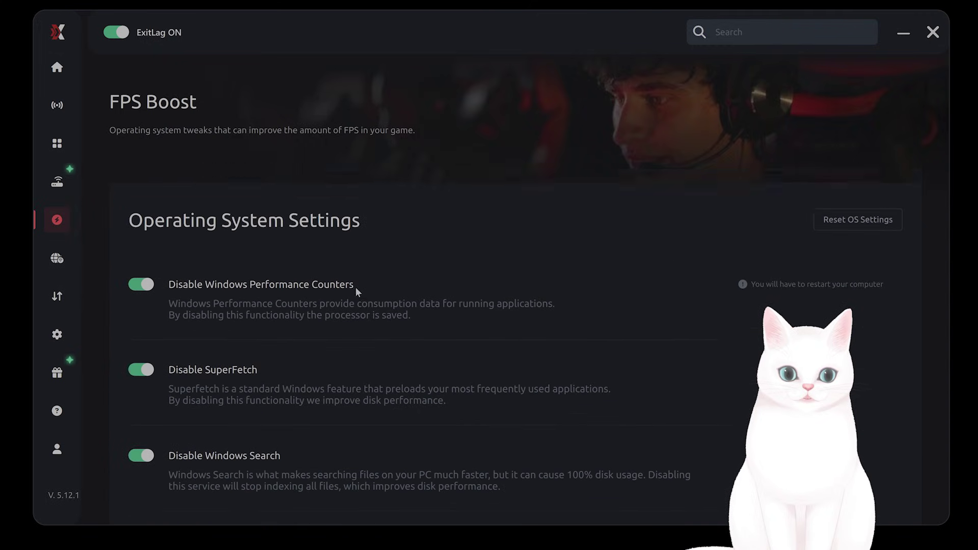
scroll(356, 280, up, 1)
scroll(352, 285, down, 1)
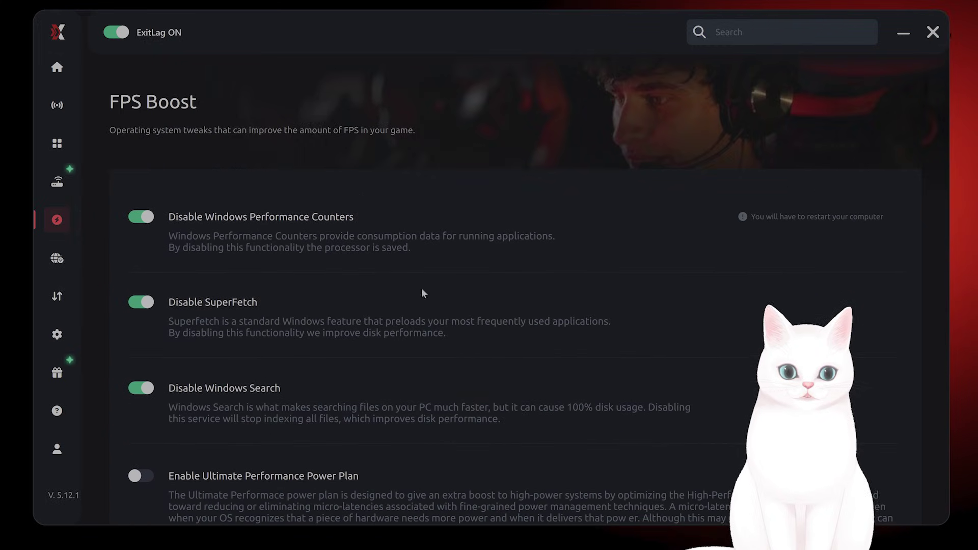
scroll(392, 292, down, 1)
scroll(360, 455, up, 1)
scroll(349, 446, down, 1)
scroll(359, 439, up, 2)
scroll(401, 445, down, 3)
scroll(382, 439, up, 2)
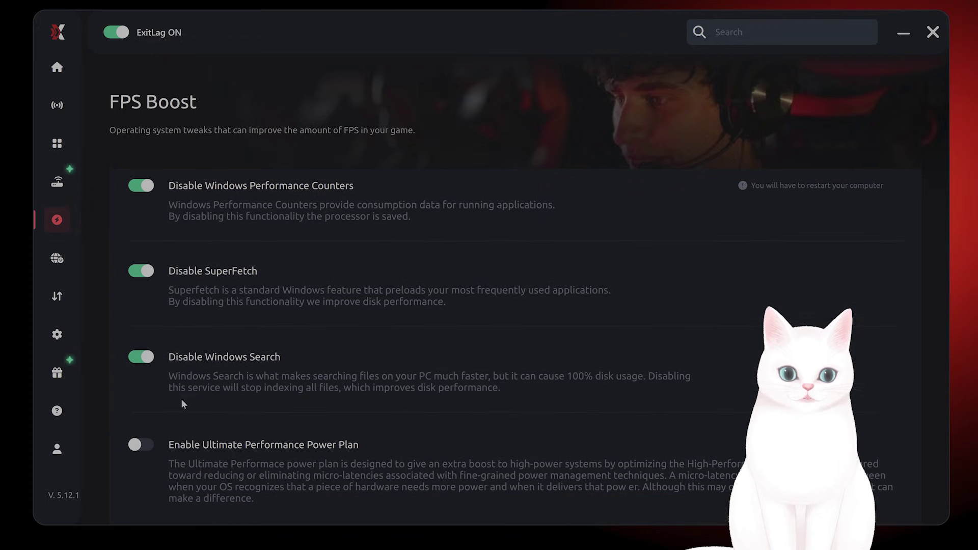
scroll(148, 448, up, 10)
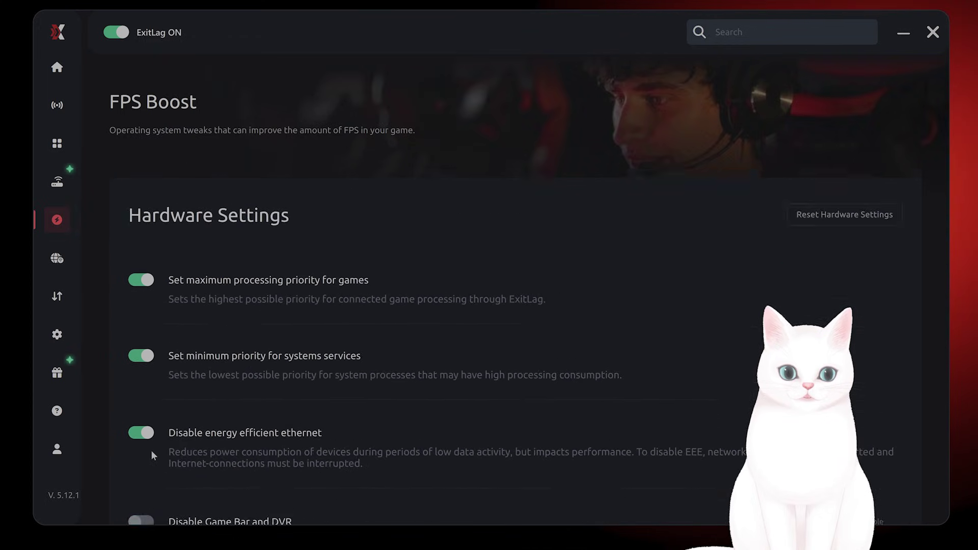
scroll(182, 427, down, 1)
scroll(220, 402, down, 4)
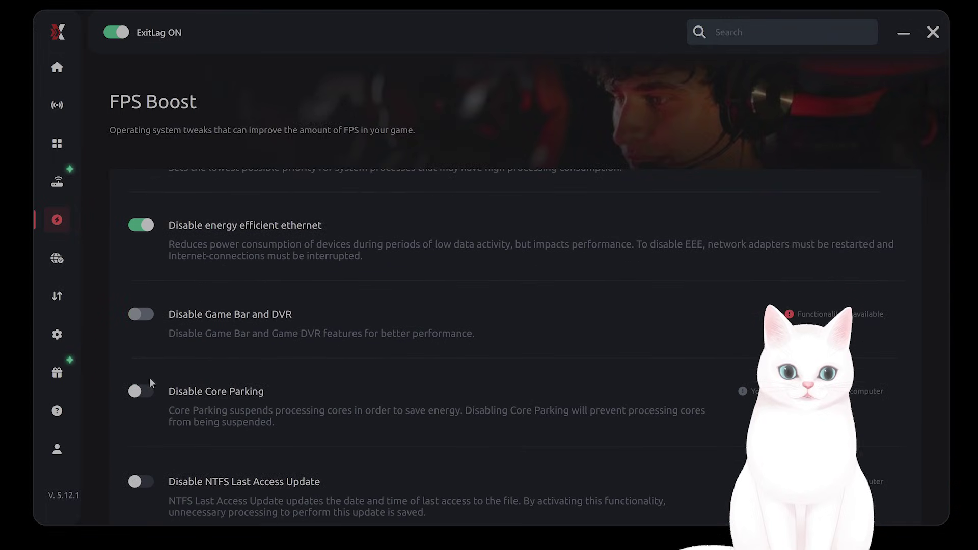
Step: Find 'steam' in the Library, route it via JP Tokyo, and view it on Connections
click(59, 144)
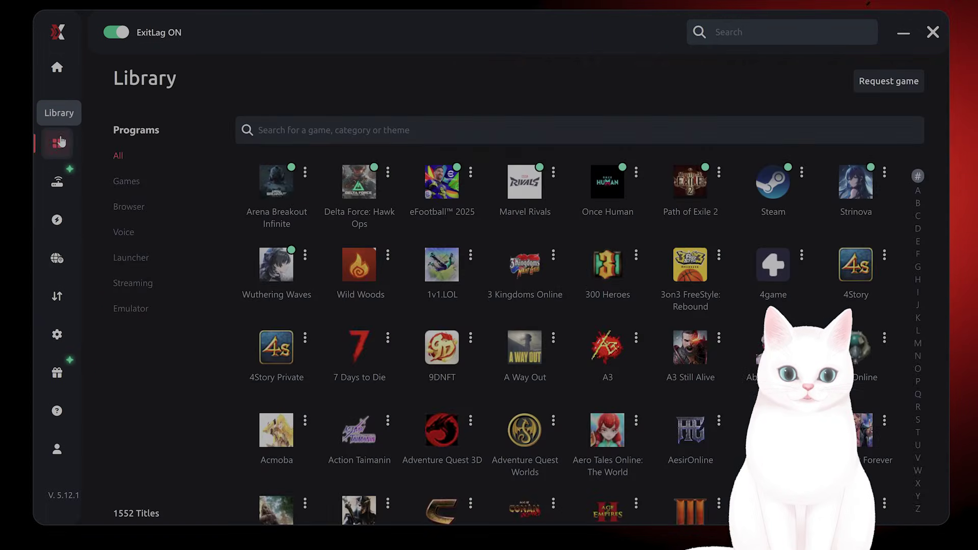
text(steam)
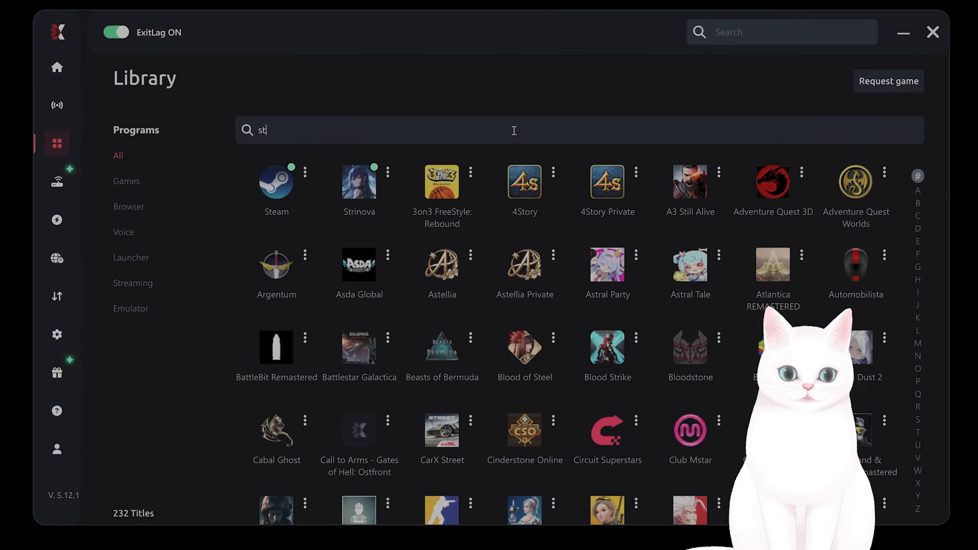
click(279, 189)
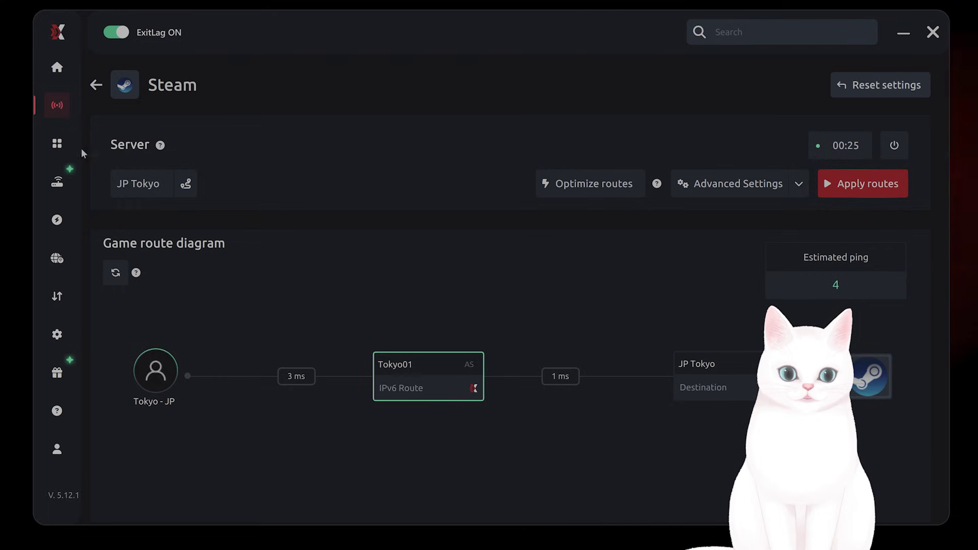
click(60, 99)
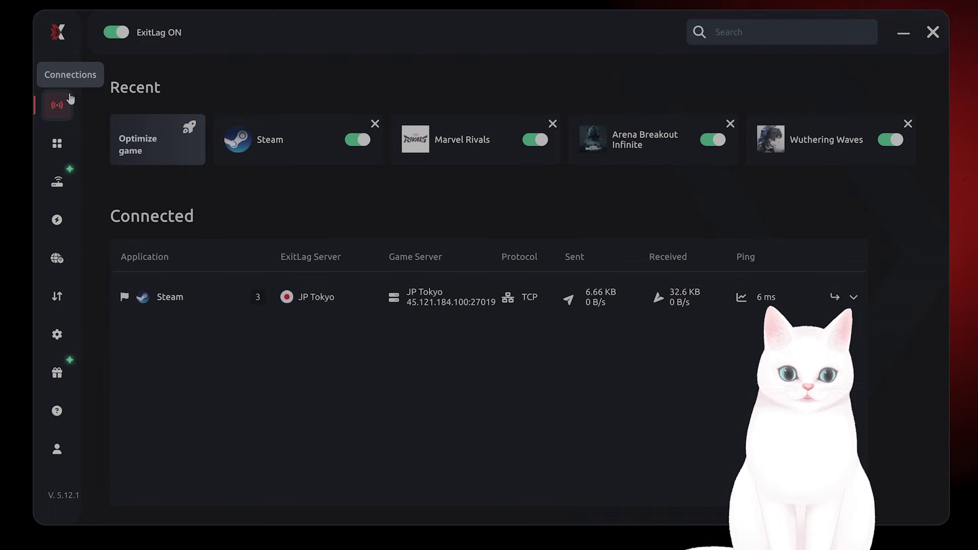